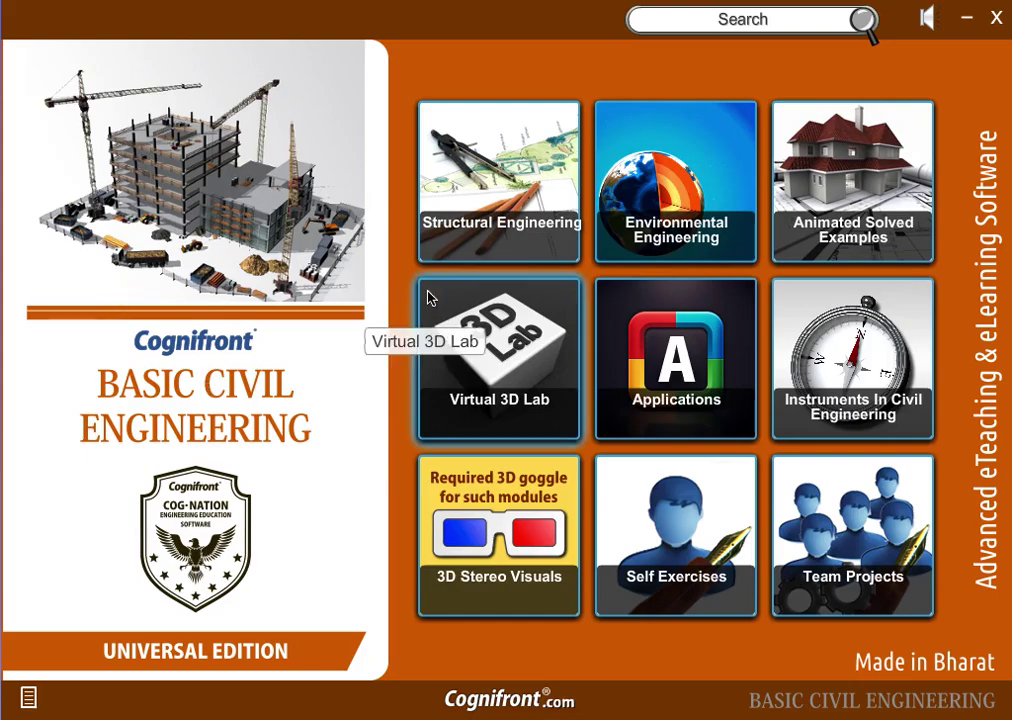
Step: Open the Interactive Contour Generation module from the Virtual 3D Lab menu
{"action": "left_click", "coordinate": [499, 315]}
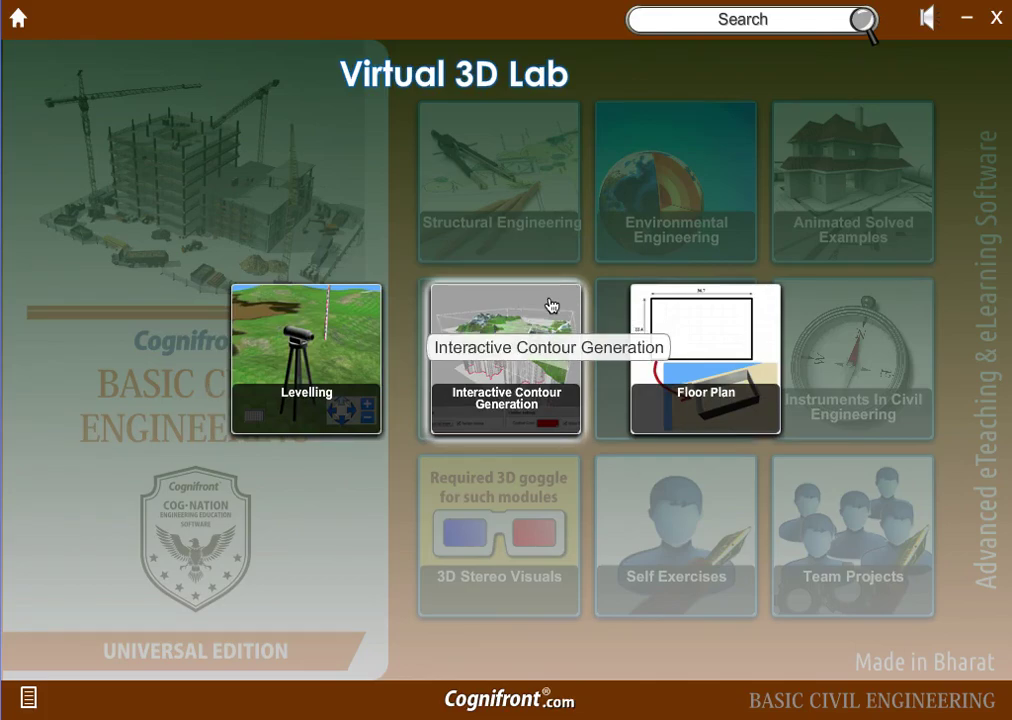
{"action": "left_click", "coordinate": [550, 305]}
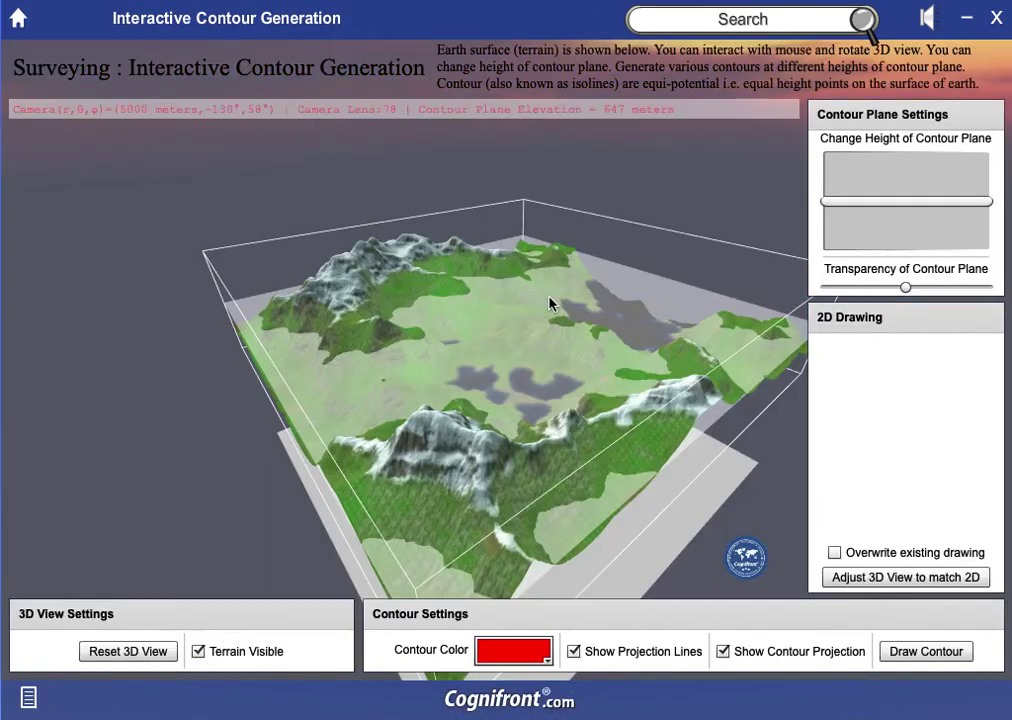
Step: Orbit the 3D terrain to view other sides, then tilt to look down on it
{"action": "left_click_drag", "start_coordinate": [600, 460], "coordinate": [545, 455]}
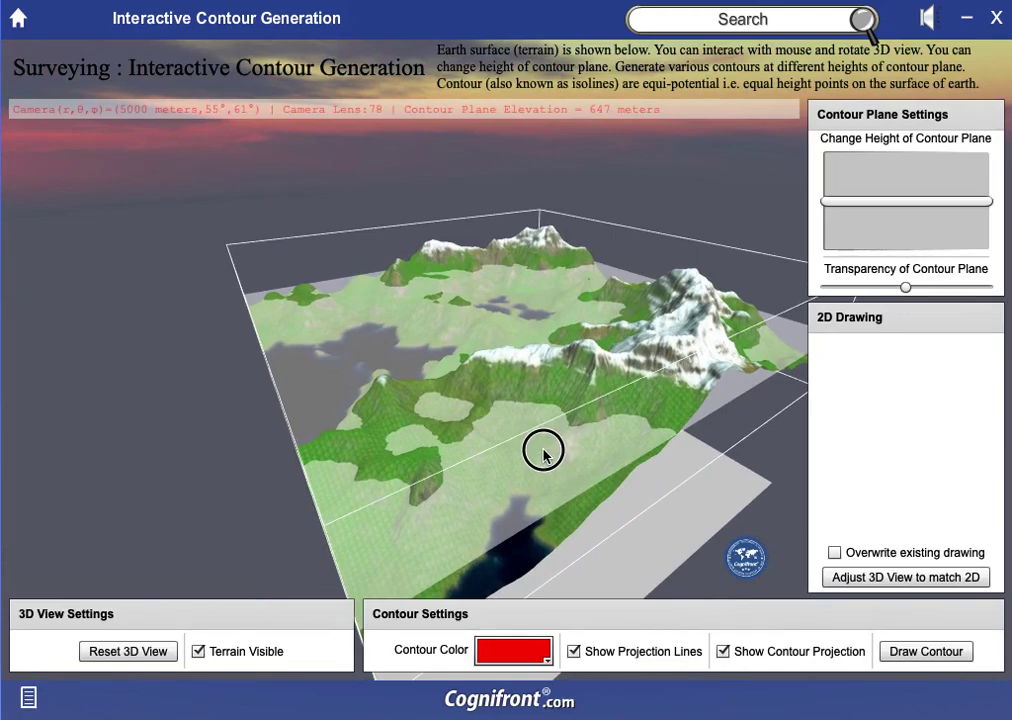
{"action": "left_click_drag", "start_coordinate": [545, 456], "coordinate": [459, 454]}
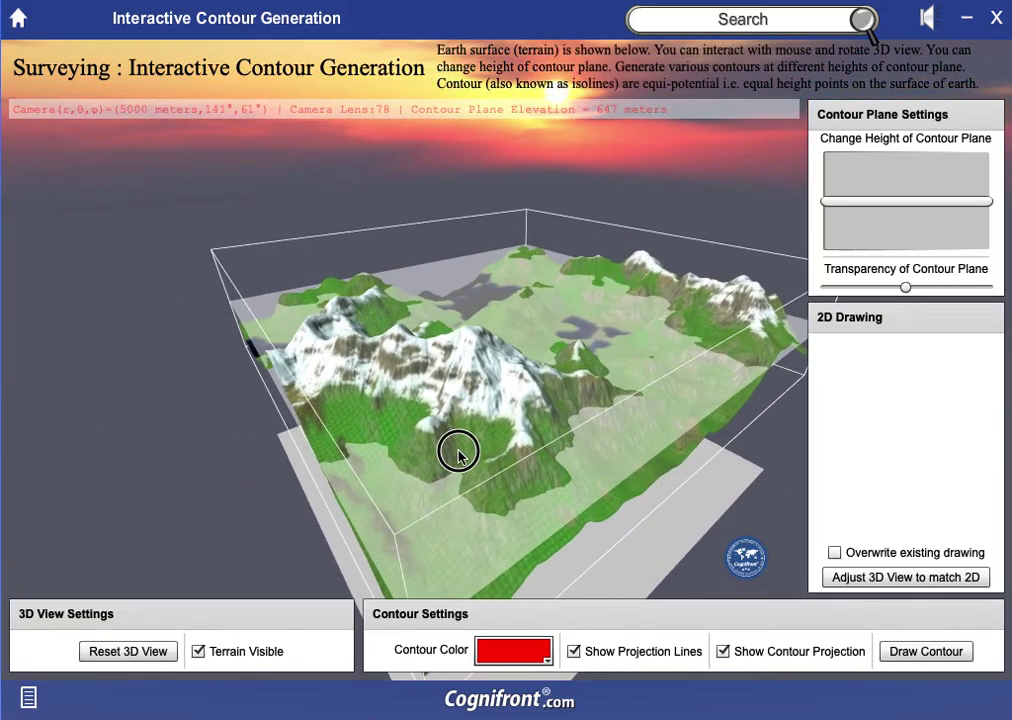
{"action": "left_click_drag", "start_coordinate": [517, 371], "coordinate": [372, 374]}
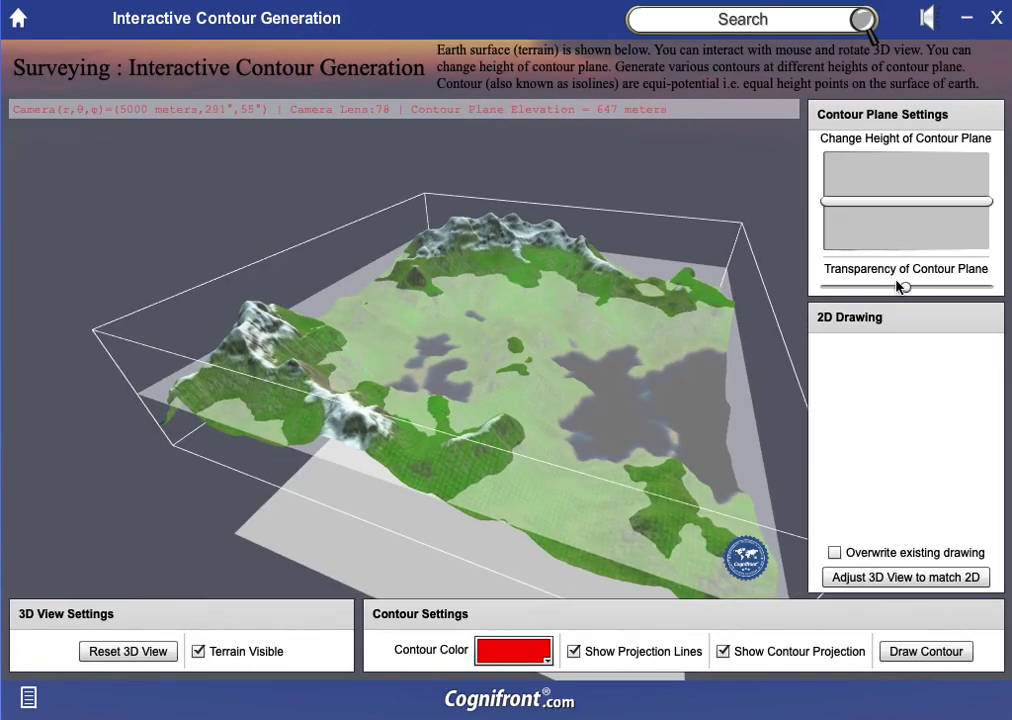
Step: Make the contour plane less transparent and raise it to 829 meters
{"action": "left_click_drag", "start_coordinate": [907, 290], "coordinate": [817, 360]}
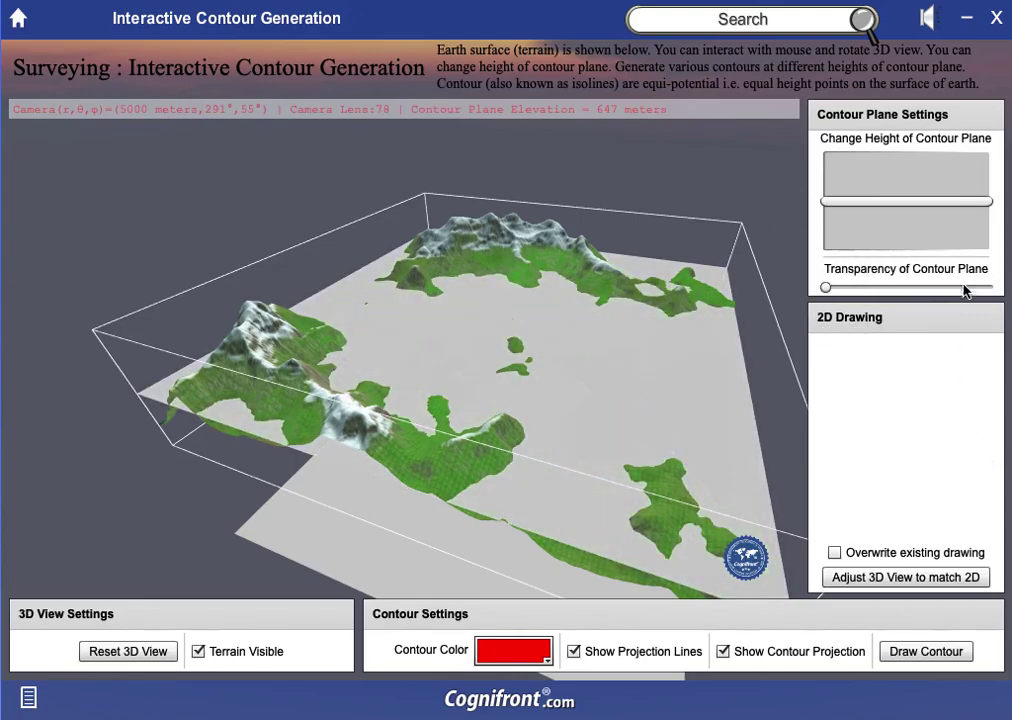
{"action": "left_click_drag", "start_coordinate": [940, 203], "coordinate": [917, 193]}
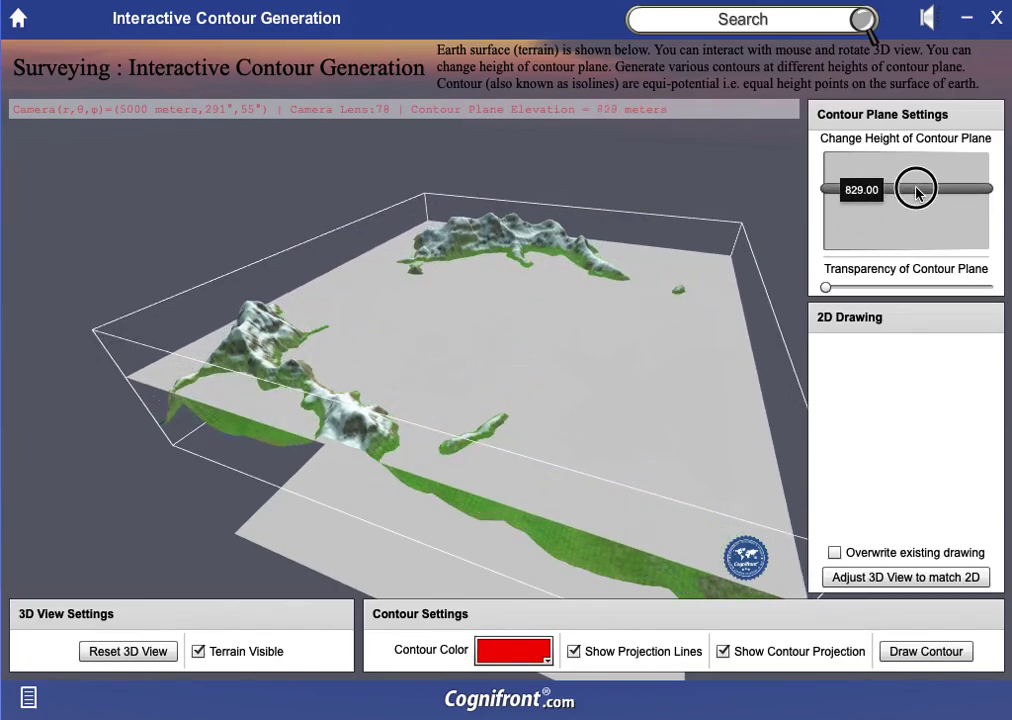
Step: Draw a green (00FF99) contour at 829 meters and view its projections from the side
{"action": "left_click", "coordinate": [540, 662]}
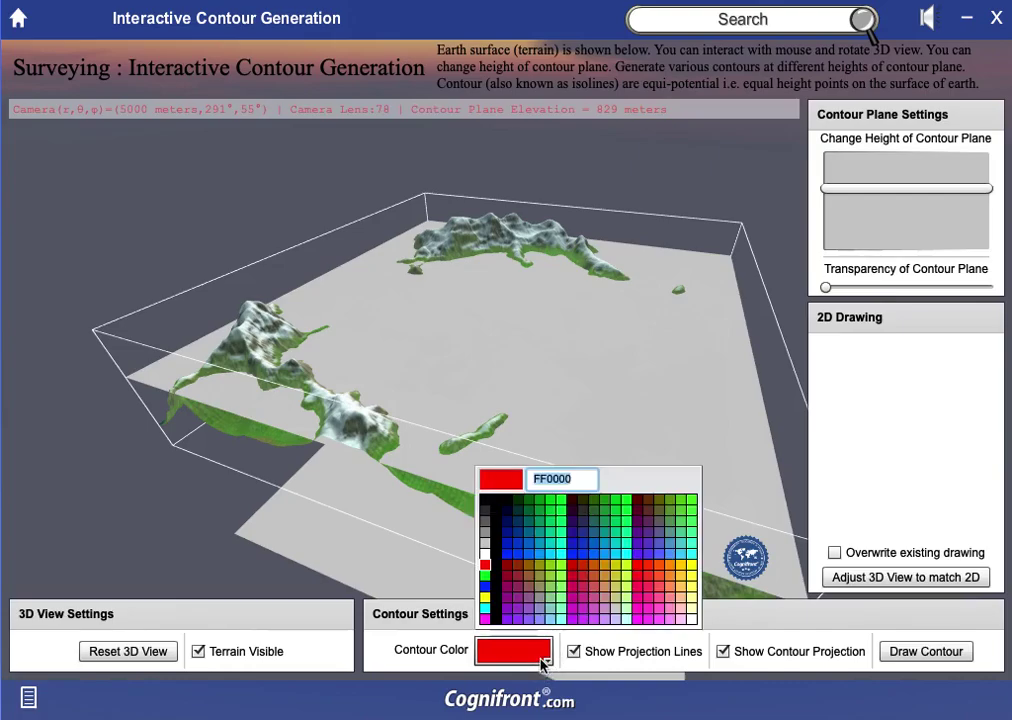
{"action": "left_click", "coordinate": [560, 535]}
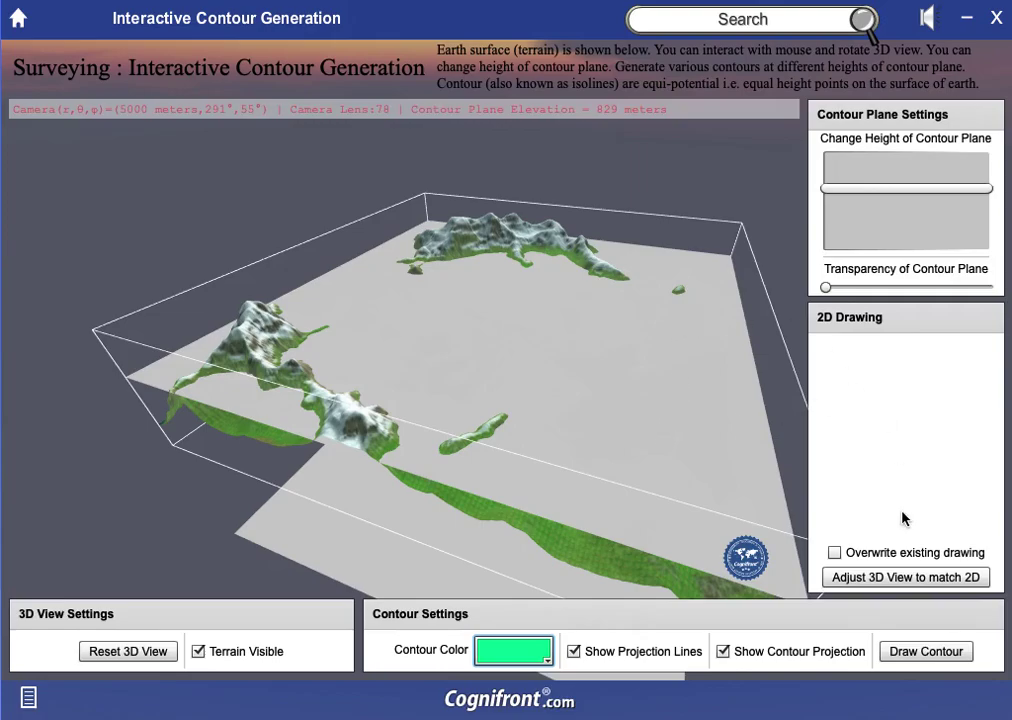
{"action": "left_click", "coordinate": [922, 660]}
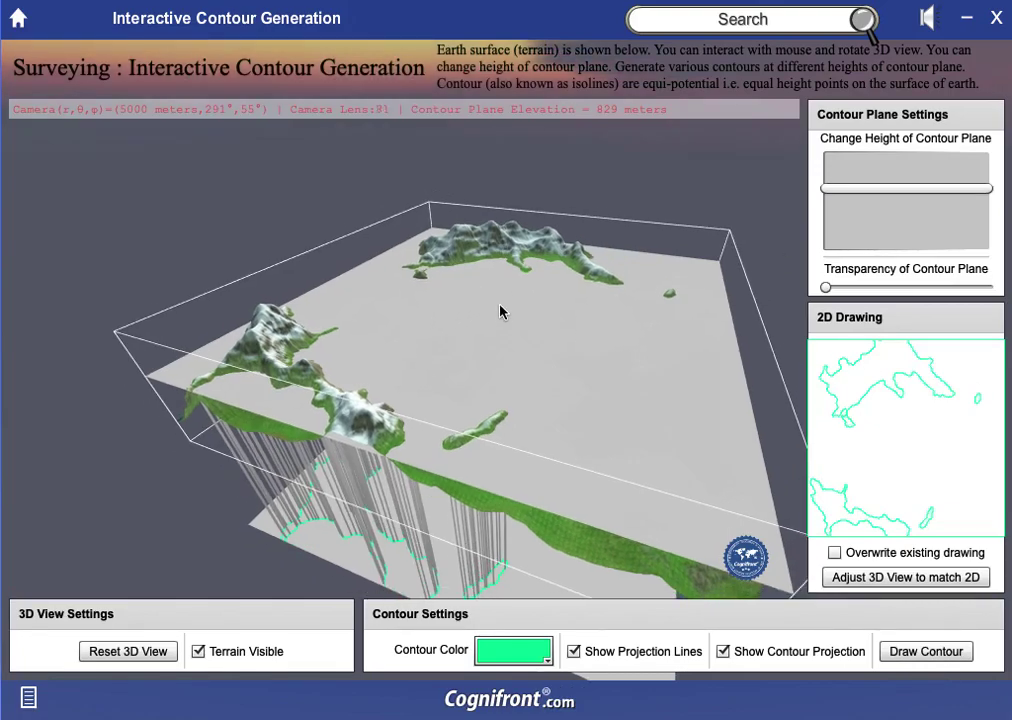
{"action": "left_click_drag", "start_coordinate": [594, 490], "coordinate": [533, 461]}
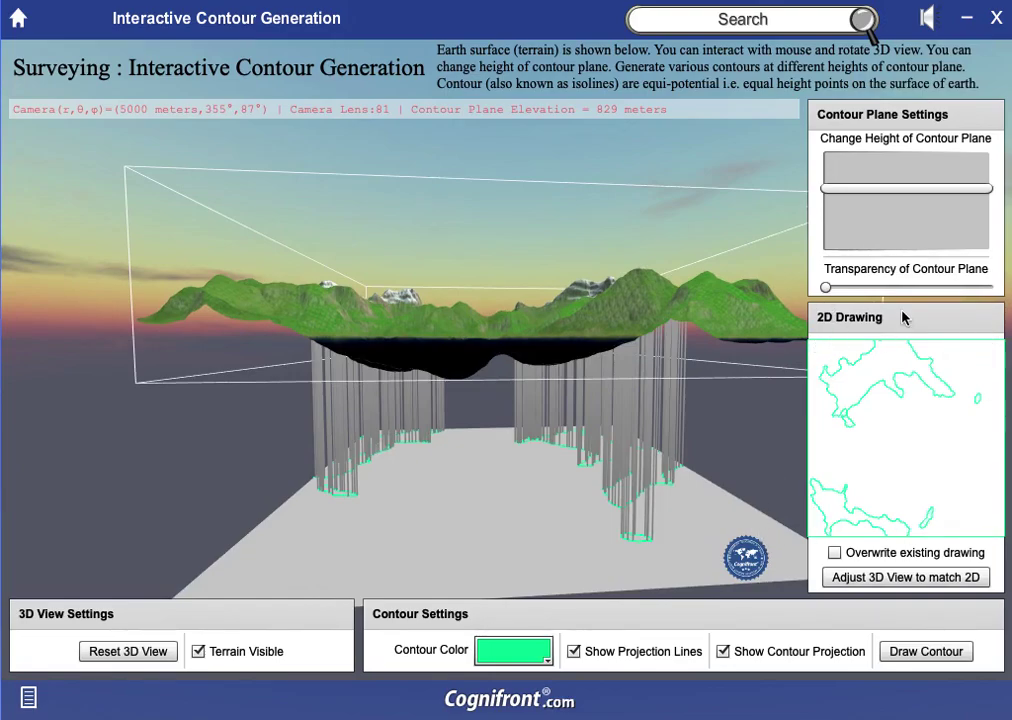
{"action": "left_click_drag", "start_coordinate": [614, 429], "coordinate": [572, 433]}
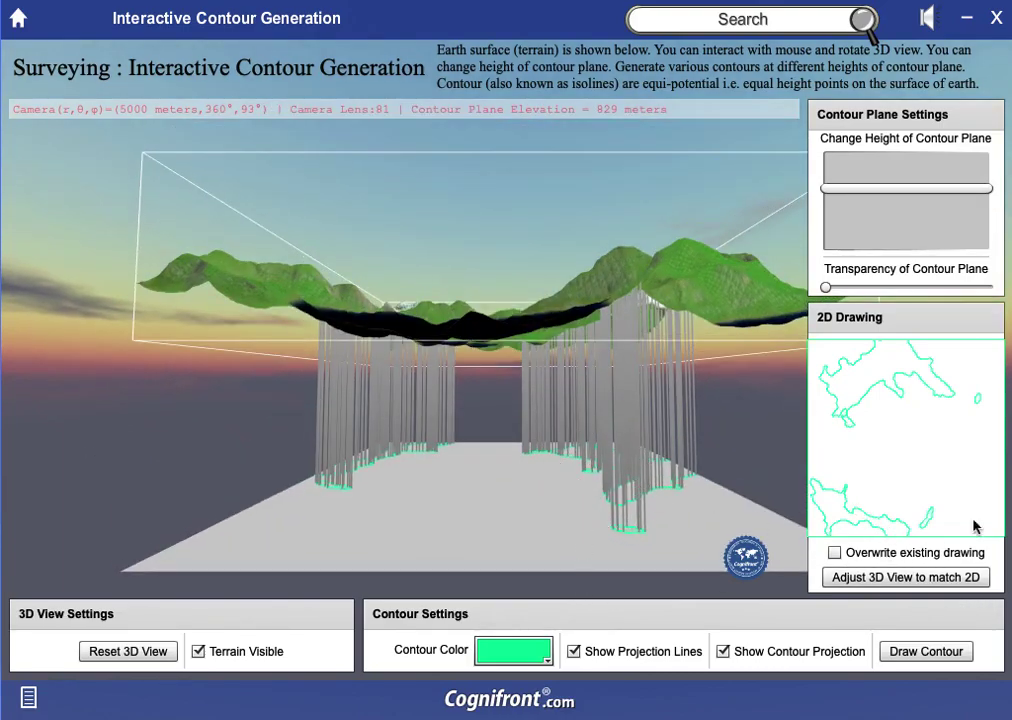
Step: Draw a purple (6600FF) contour at 1033 meters, then view the terrain from the side
{"action": "left_click", "coordinate": [531, 651]}
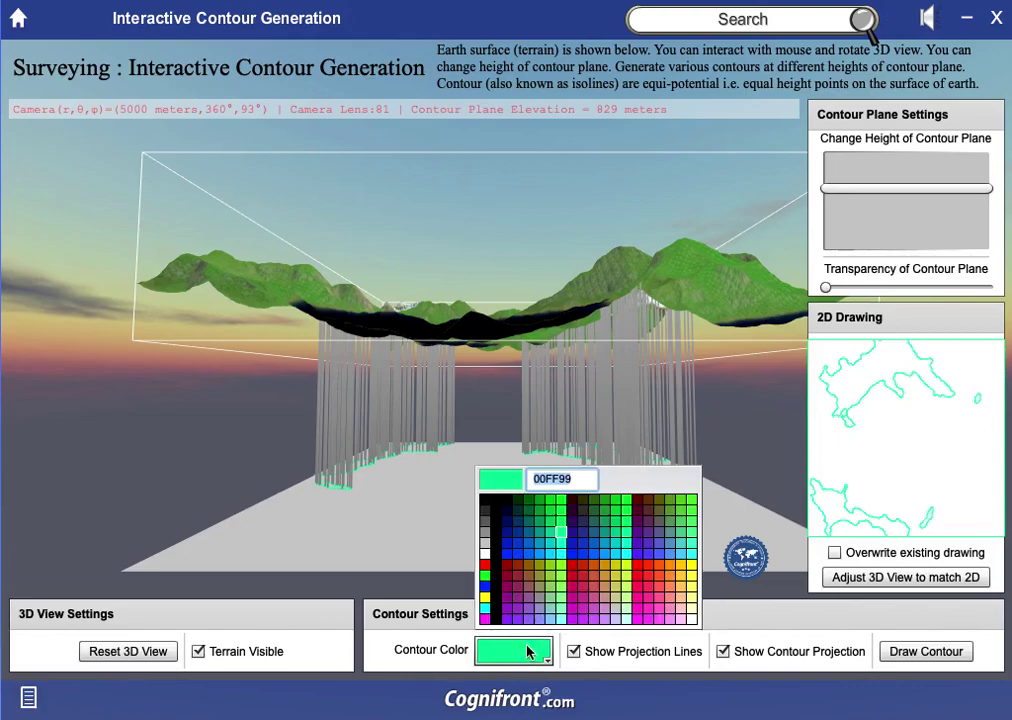
{"action": "left_click", "coordinate": [637, 556]}
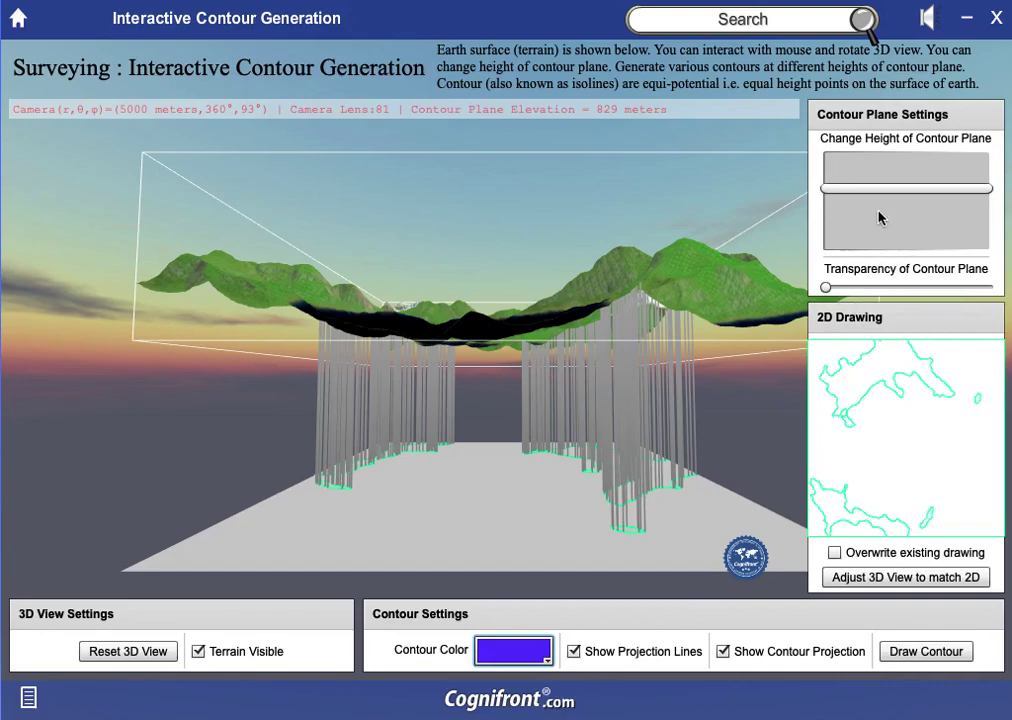
{"action": "mouse_move", "coordinate": [862, 189]}
{"action": "left_mouse_down"}
{"action": "mouse_move", "coordinate": [878, 178]}
{"action": "mouse_move", "coordinate": [868, 178]}
{"action": "left_mouse_up"}
{"action": "left_click_drag", "start_coordinate": [673, 271], "coordinate": [669, 300]}
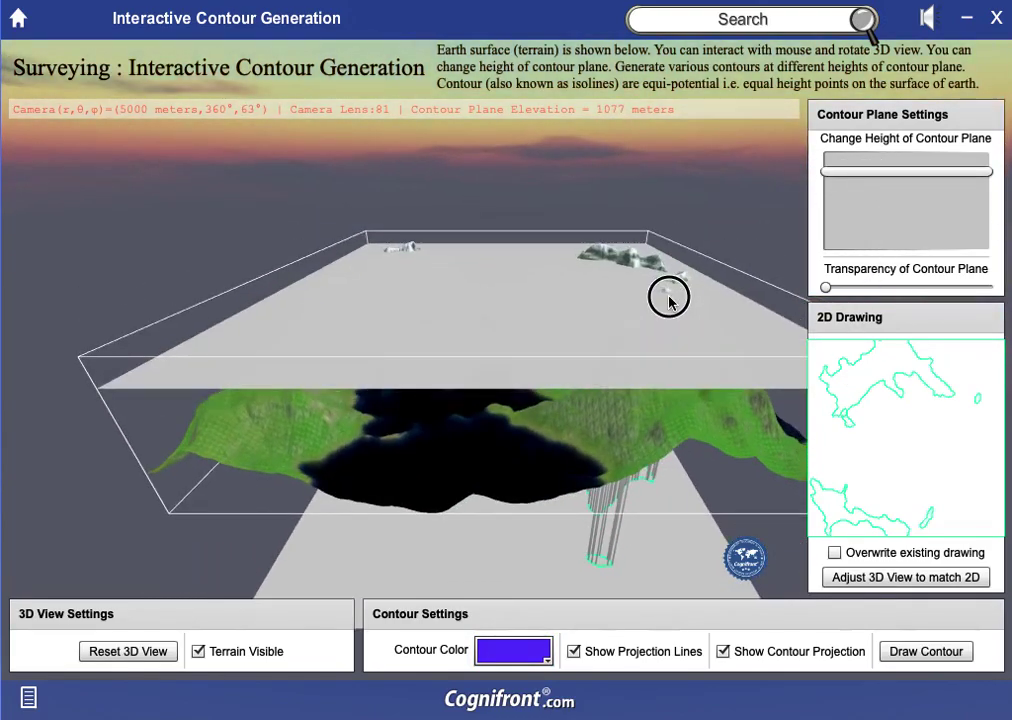
{"action": "left_click_drag", "start_coordinate": [883, 174], "coordinate": [880, 182]}
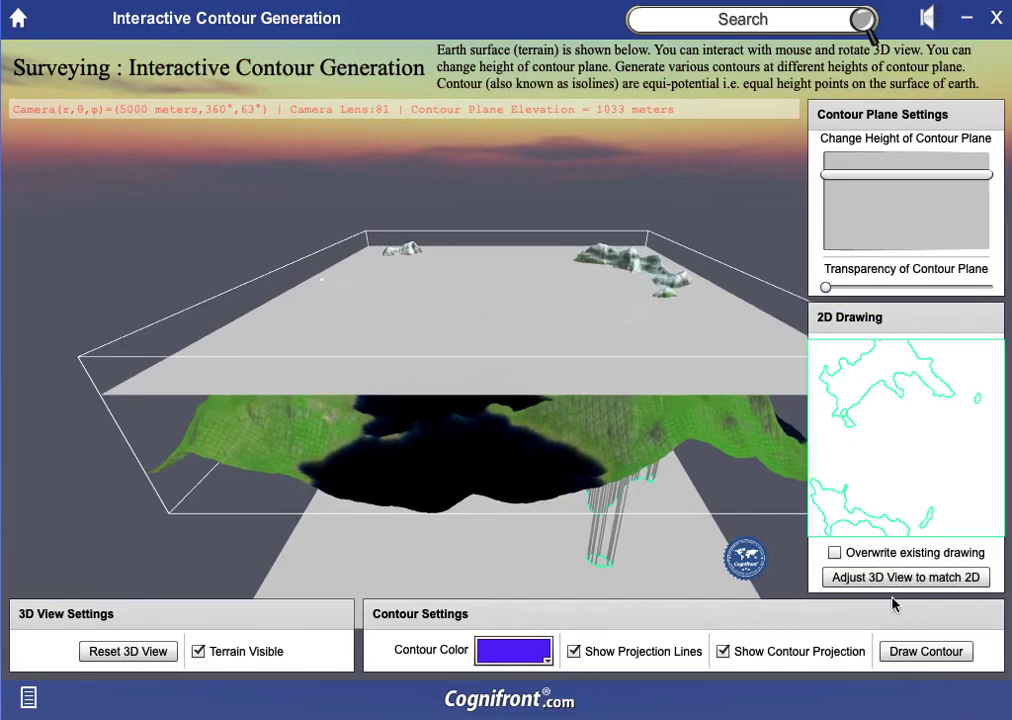
{"action": "left_click", "coordinate": [908, 651]}
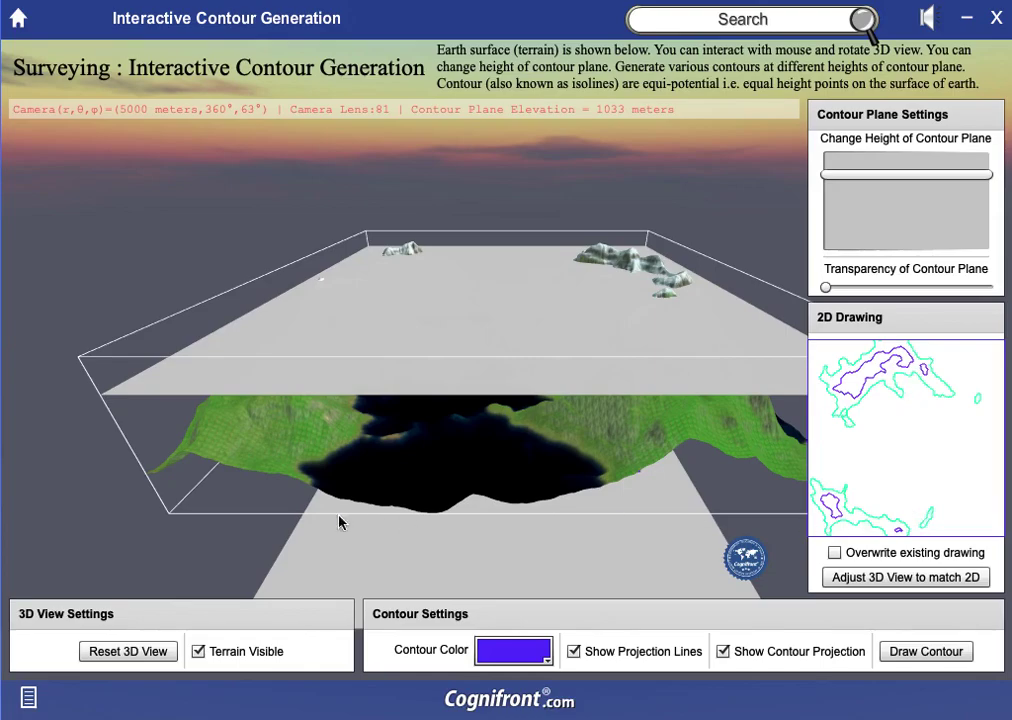
{"action": "mouse_move", "coordinate": [577, 483]}
{"action": "left_mouse_down"}
{"action": "mouse_move", "coordinate": [583, 499]}
{"action": "mouse_move", "coordinate": [594, 459]}
{"action": "mouse_move", "coordinate": [590, 470]}
{"action": "left_mouse_up"}
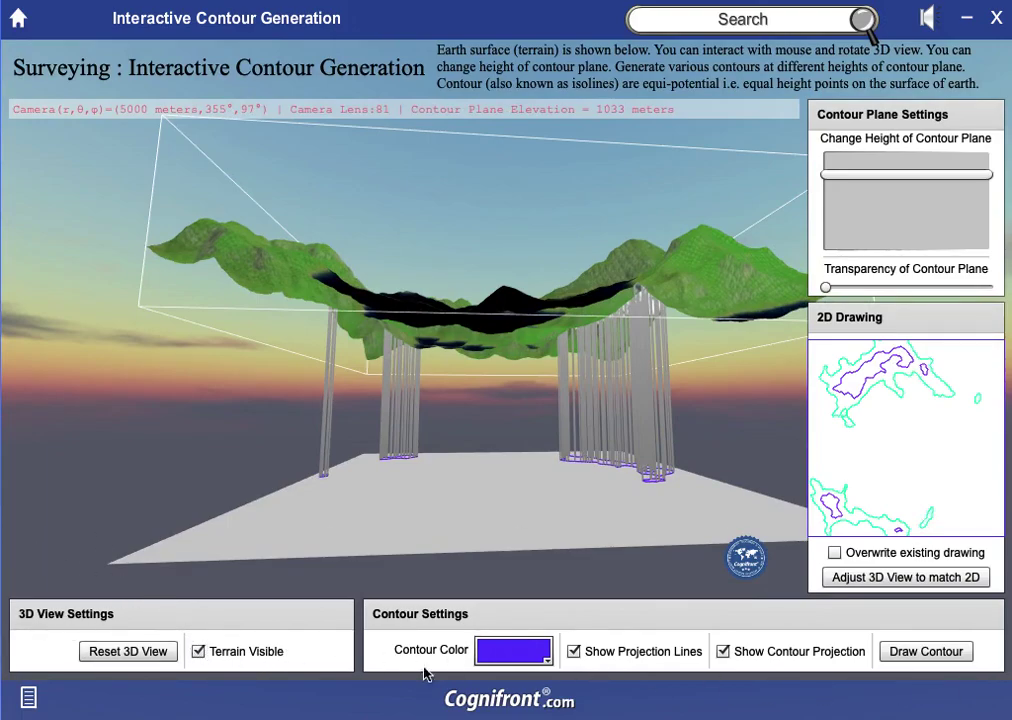
Step: Hide and reshow projection lines, contour projection and terrain, then lower the plane to 233 meters
{"action": "left_click", "coordinate": [574, 652]}
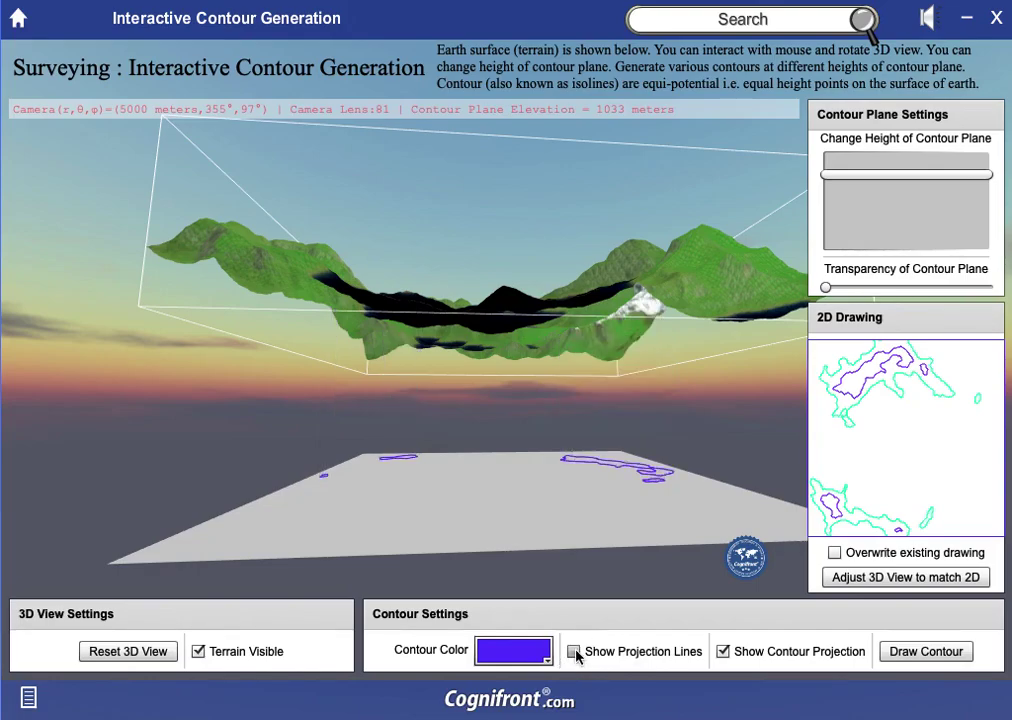
{"action": "left_click", "coordinate": [726, 652]}
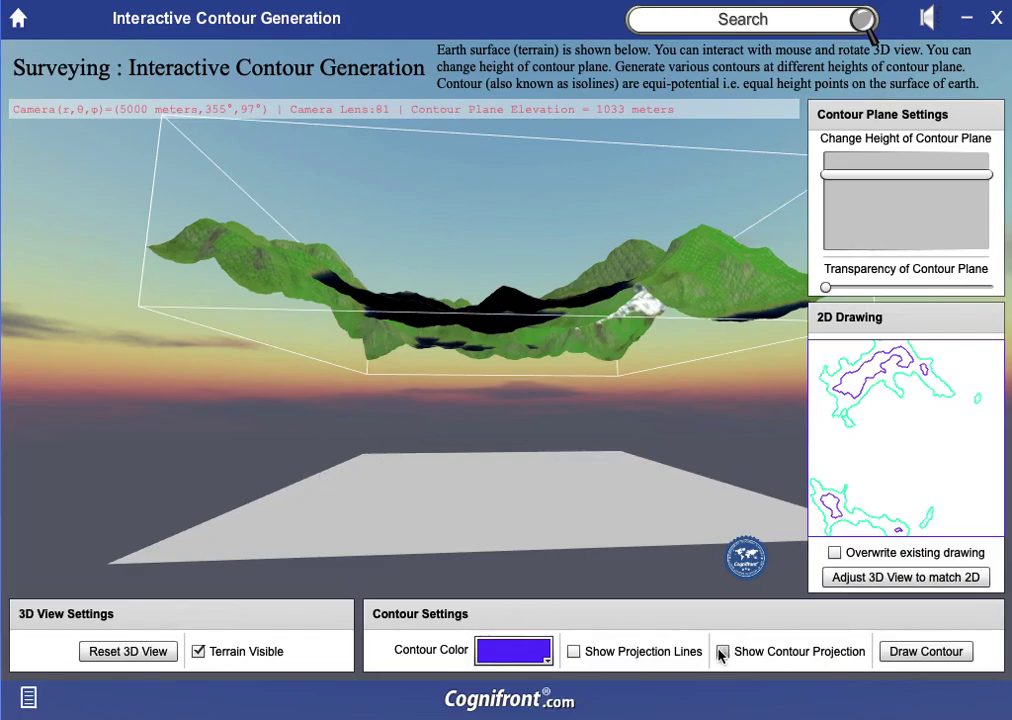
{"action": "left_click", "coordinate": [198, 651]}
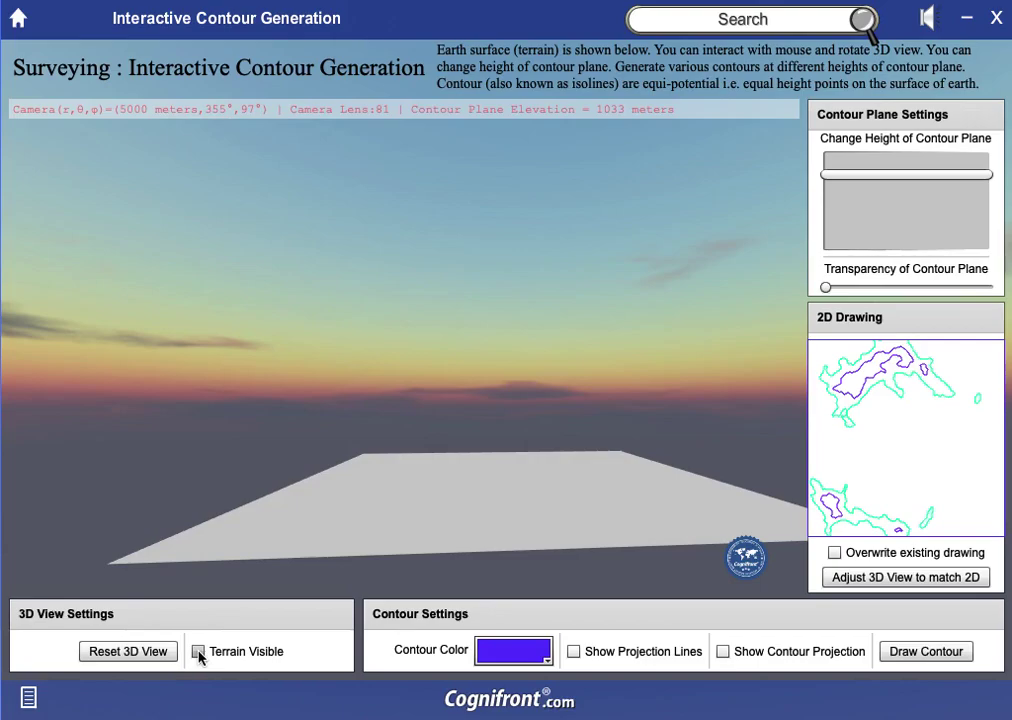
{"action": "left_click", "coordinate": [199, 653]}
{"action": "left_click", "coordinate": [576, 653]}
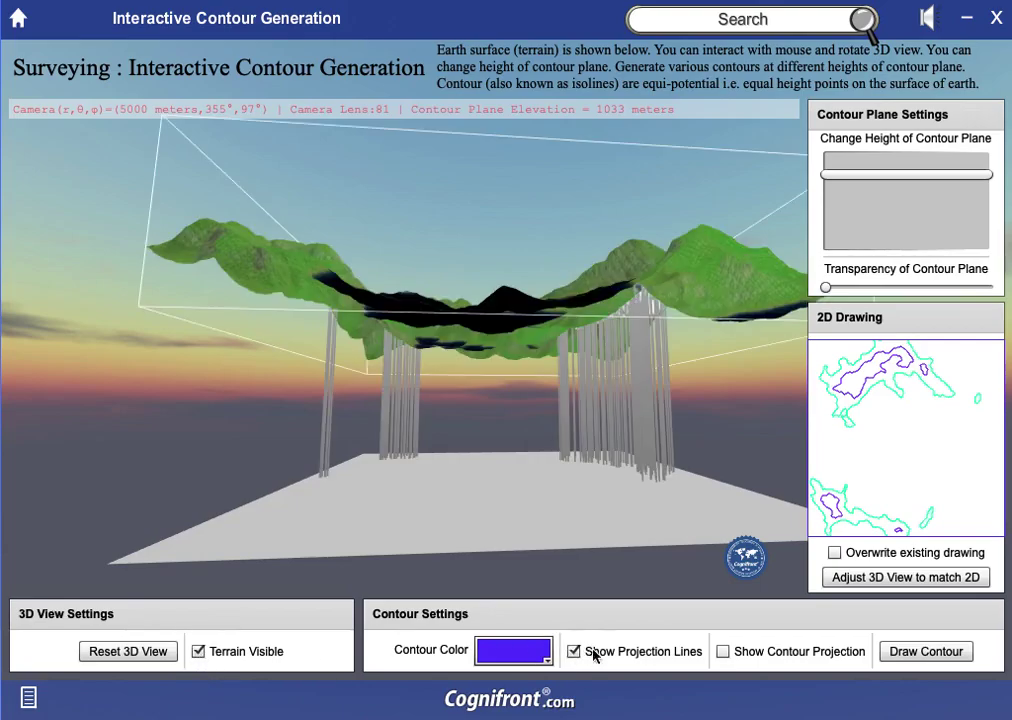
{"action": "left_click", "coordinate": [722, 651]}
{"action": "left_click_drag", "start_coordinate": [461, 323], "coordinate": [436, 346]}
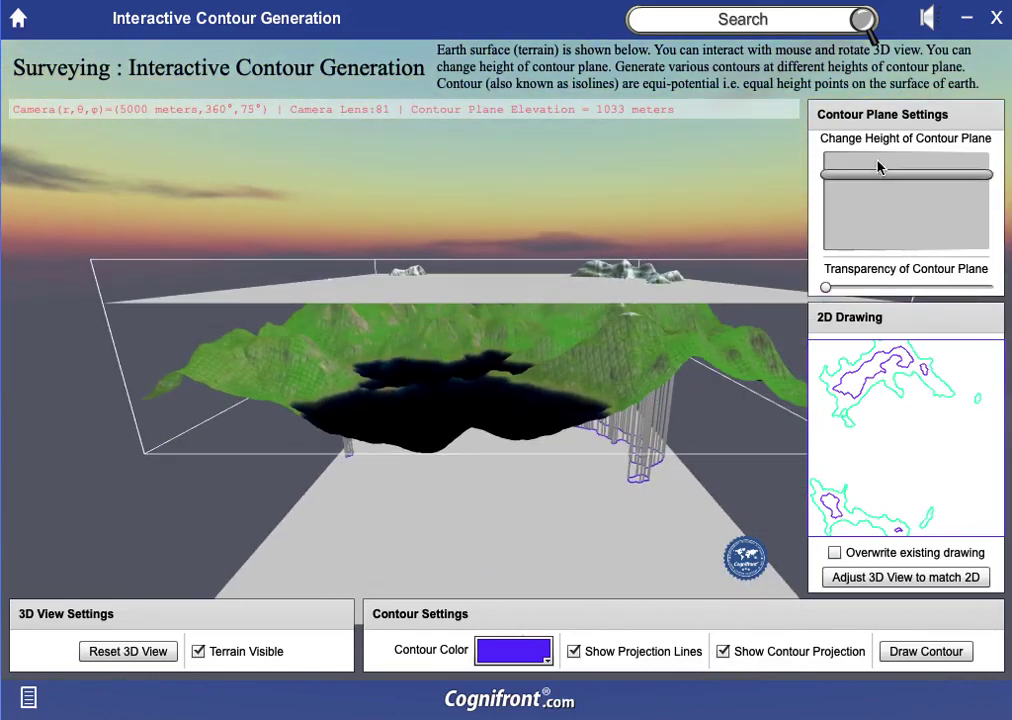
{"action": "left_click_drag", "start_coordinate": [876, 175], "coordinate": [871, 230]}
Step: Draw a dark blue (0000CC) contour at 233 meters with contour projections hidden
{"action": "left_click", "coordinate": [540, 656]}
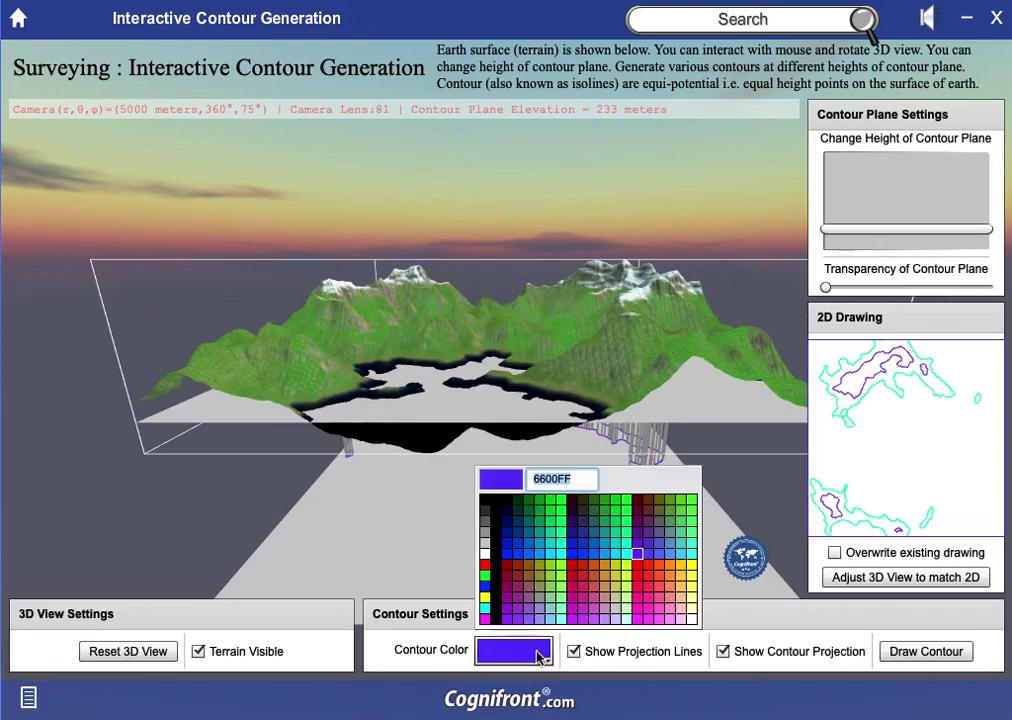
{"action": "left_click", "coordinate": [510, 549]}
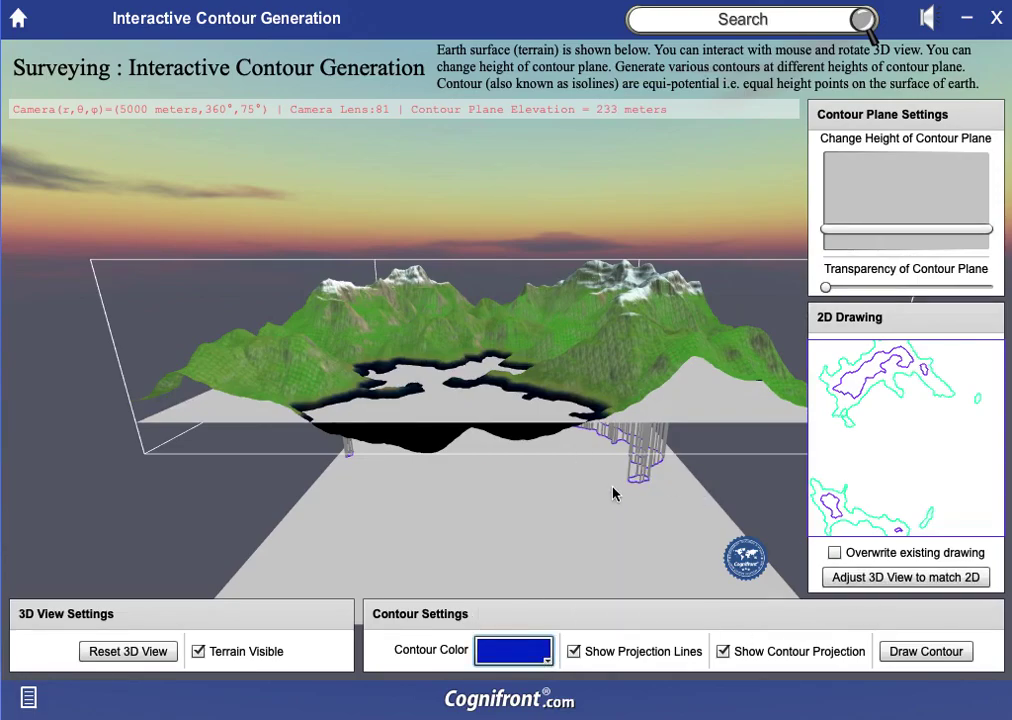
{"action": "left_click_drag", "start_coordinate": [578, 508], "coordinate": [571, 486]}
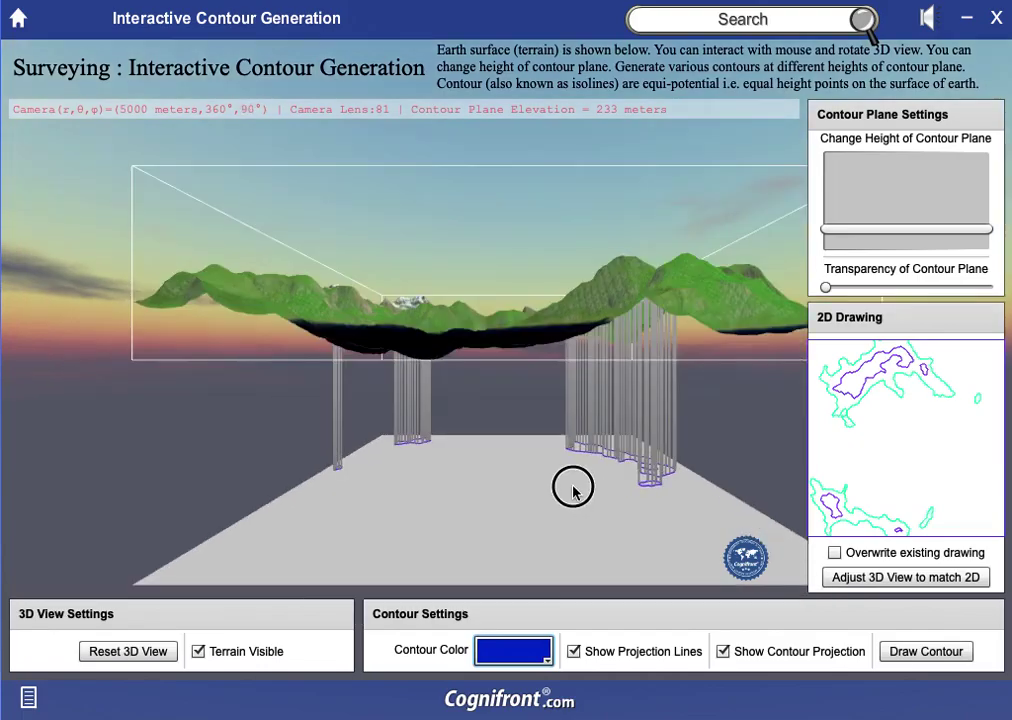
{"action": "left_click", "coordinate": [725, 654]}
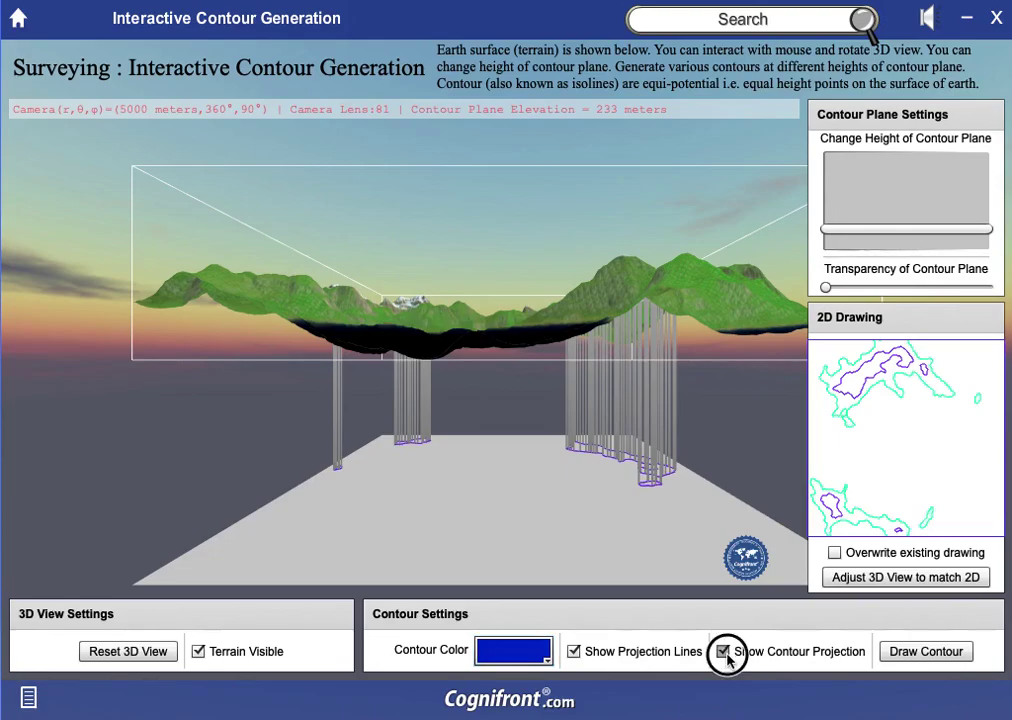
{"action": "left_click", "coordinate": [952, 660]}
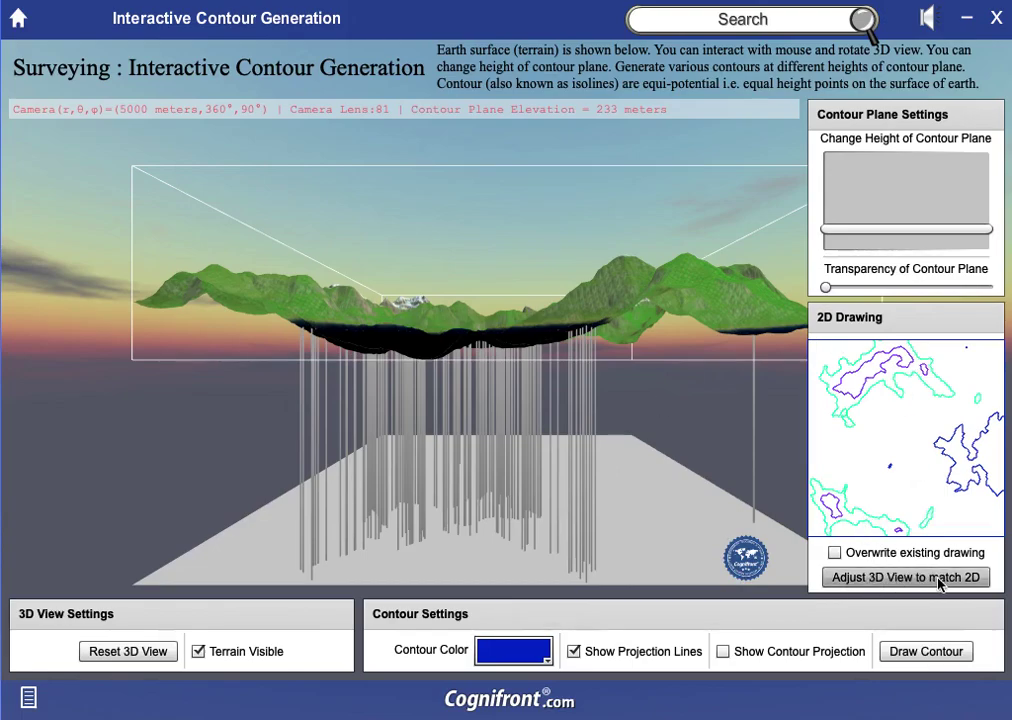
Step: Show a top-down view, redraw the 2D drawing with only the new contour, then tilt into perspective
{"action": "left_click", "coordinate": [857, 580]}
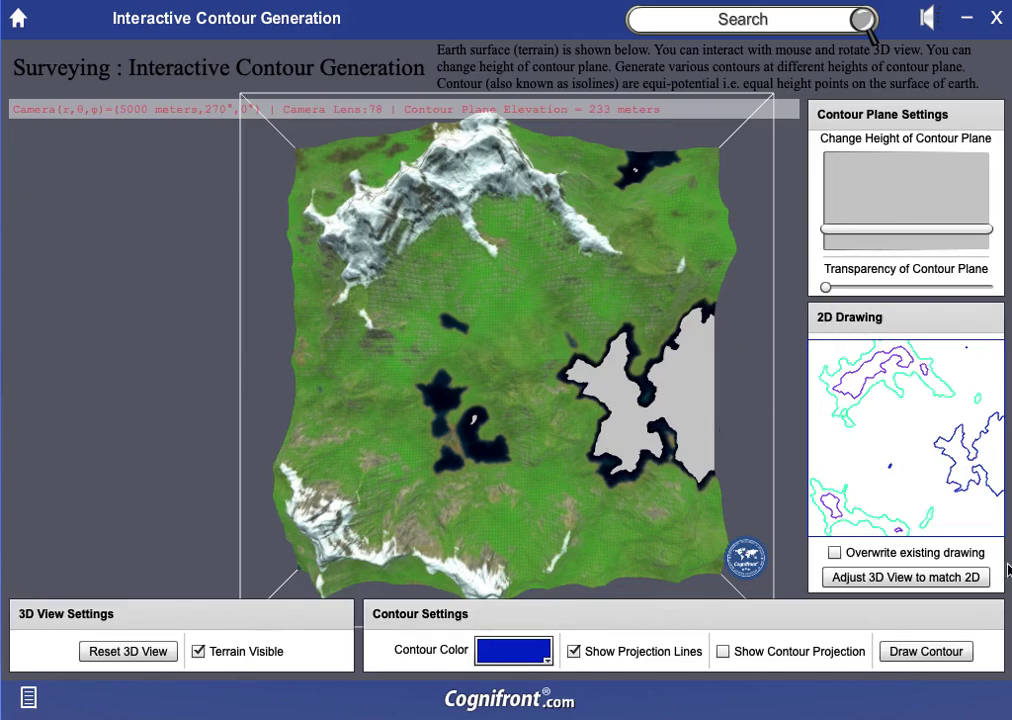
{"action": "left_click", "coordinate": [835, 555]}
{"action": "left_click", "coordinate": [912, 651]}
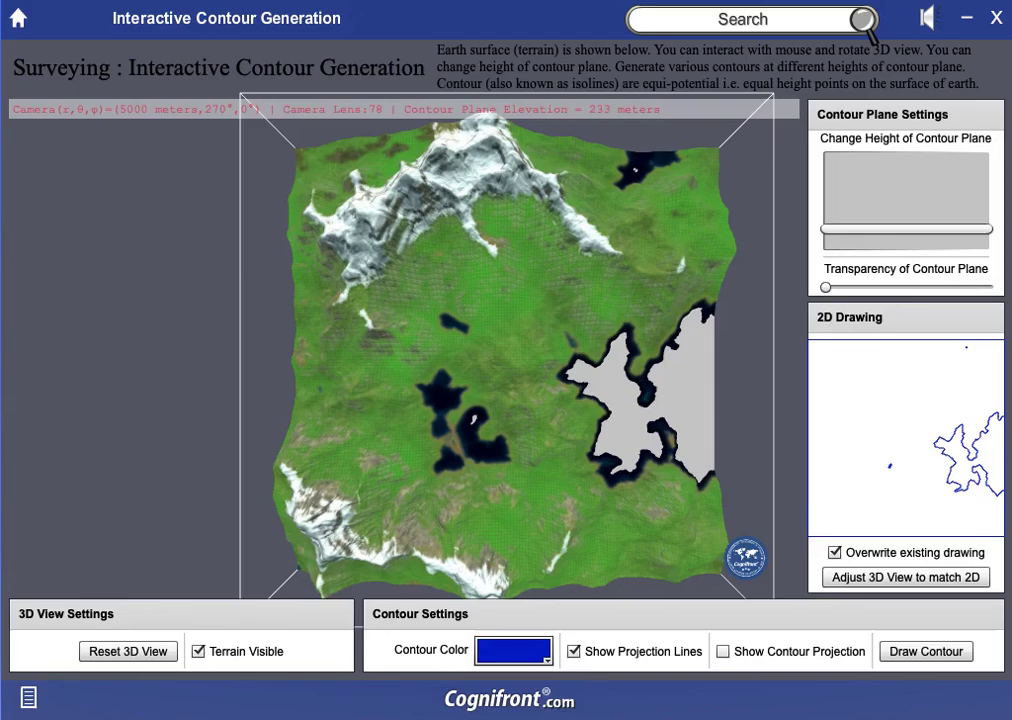
{"action": "left_click_drag", "start_coordinate": [612, 466], "coordinate": [518, 426]}
Step: Raise the plane to 597 meters and draw a bright green contour replacing the blue one
{"action": "left_click_drag", "start_coordinate": [928, 226], "coordinate": [915, 205]}
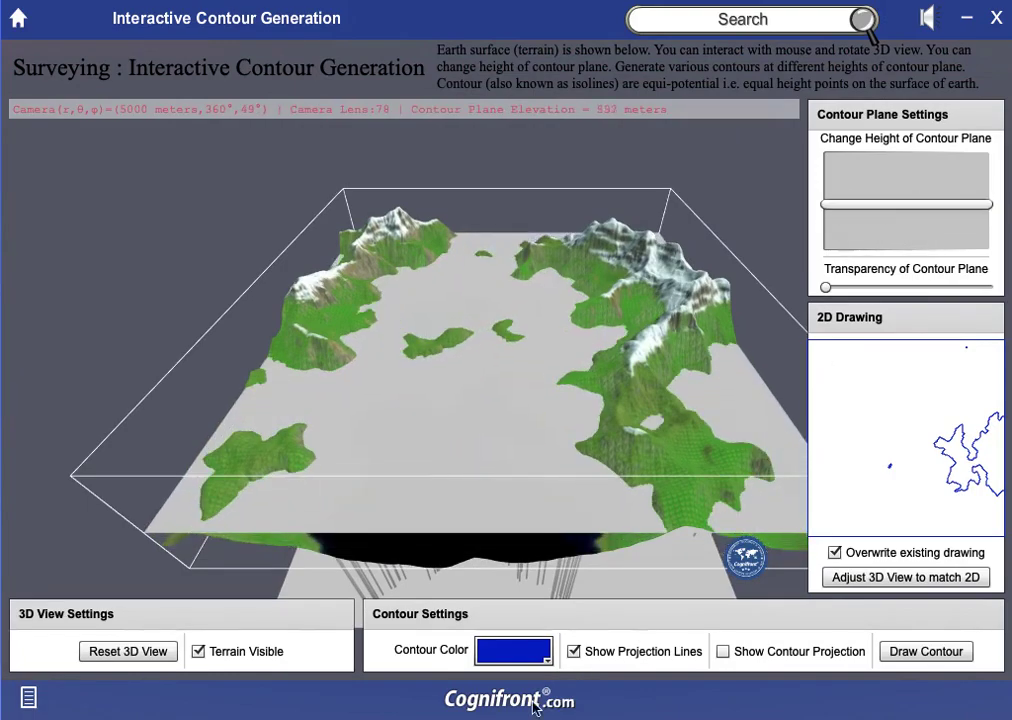
{"action": "left_click", "coordinate": [531, 655]}
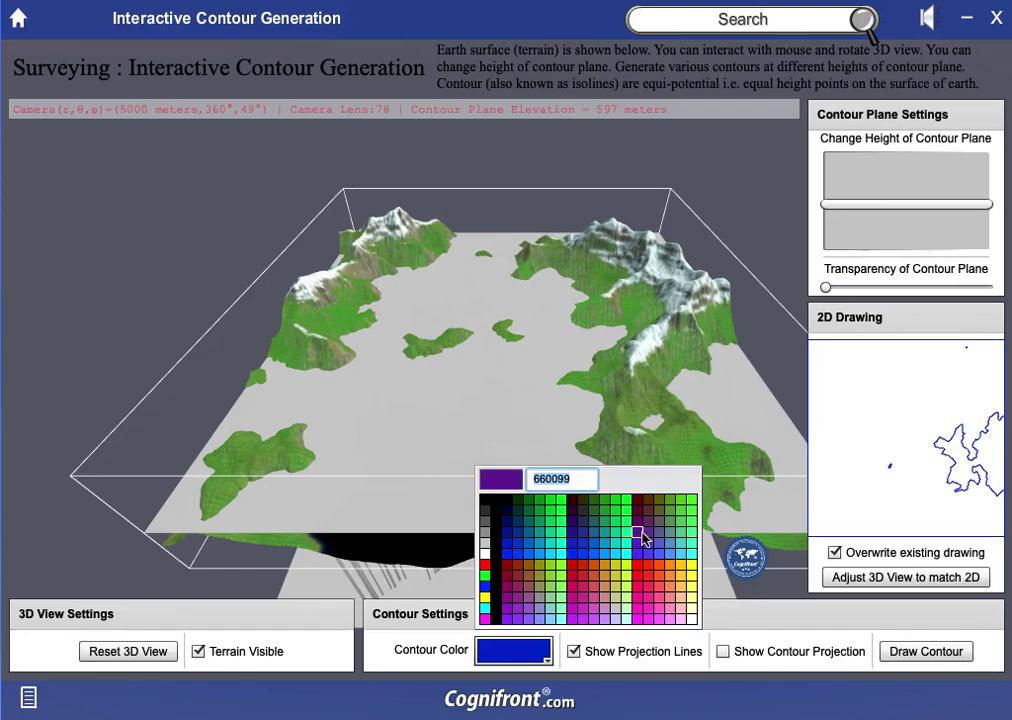
{"action": "left_click", "coordinate": [628, 500]}
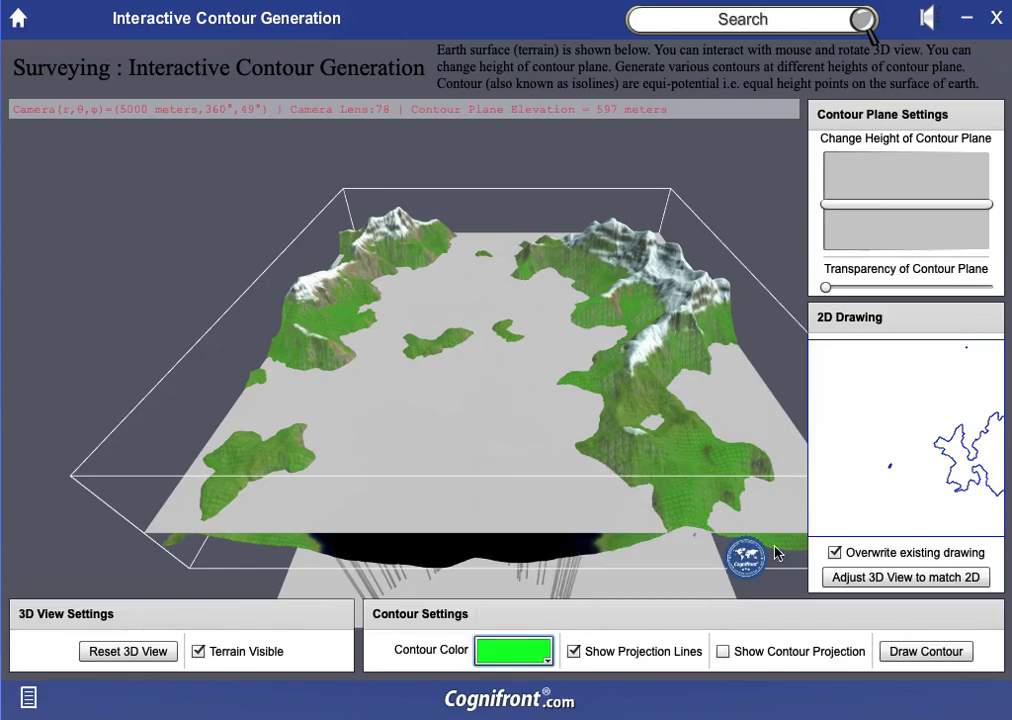
{"action": "left_click", "coordinate": [915, 651]}
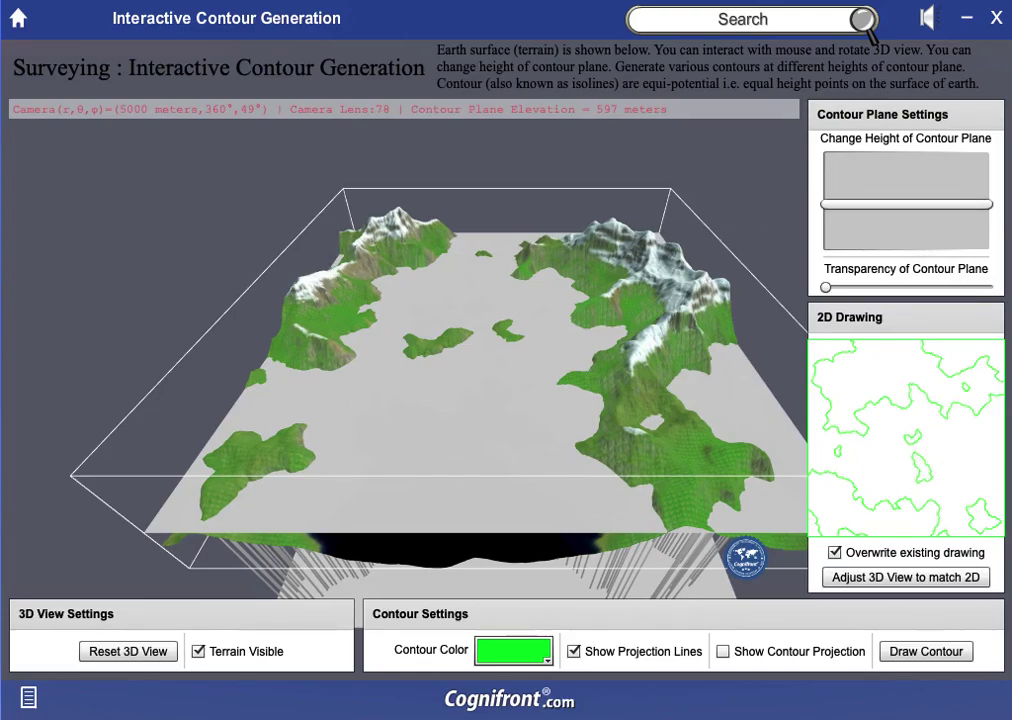
Step: Go back to the Virtual 3D Lab home screen and open the Floor Plan module
{"action": "left_click", "coordinate": [22, 20]}
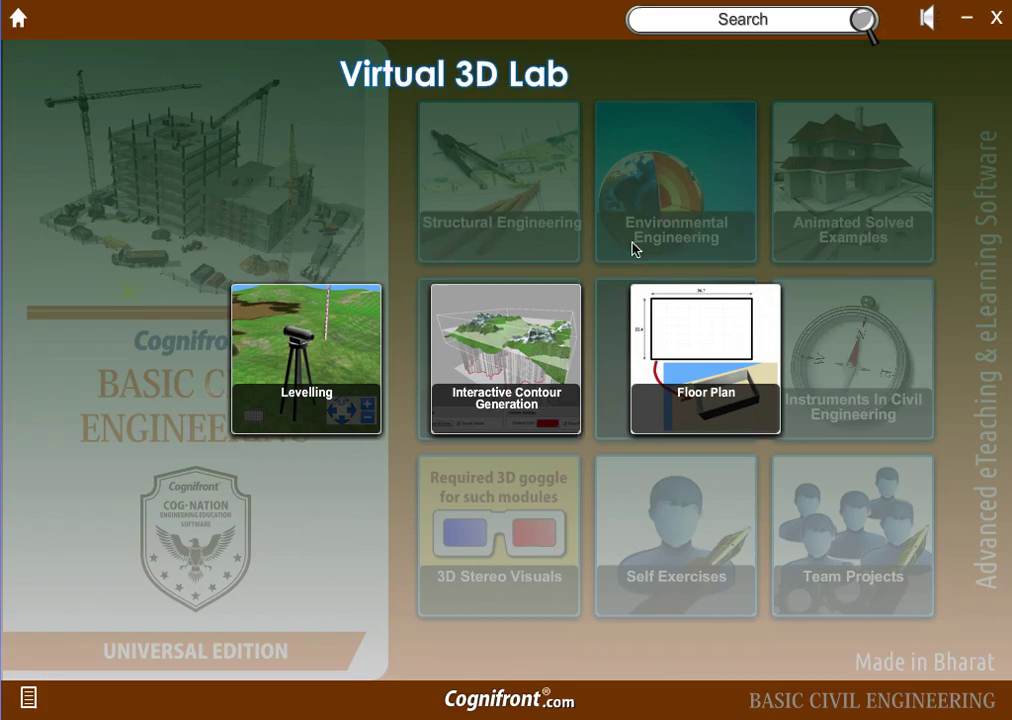
{"action": "left_click", "coordinate": [744, 330]}
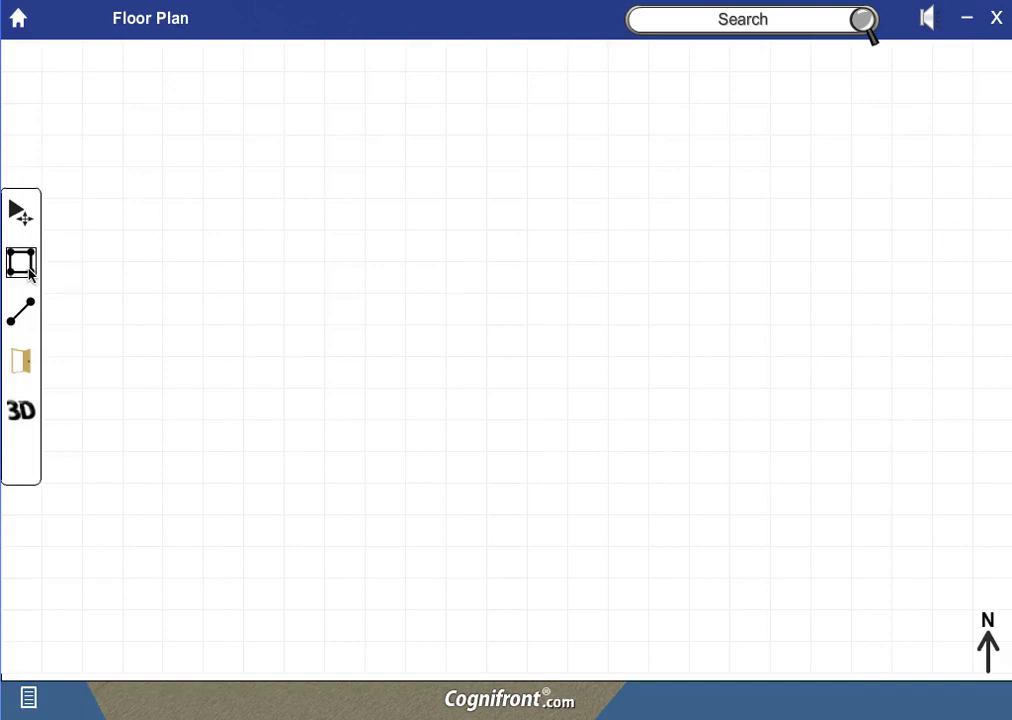
Step: Draw a 37.5 × 16.6 rectangular room and start a second room from its top-right corner
{"action": "left_click", "coordinate": [22, 264]}
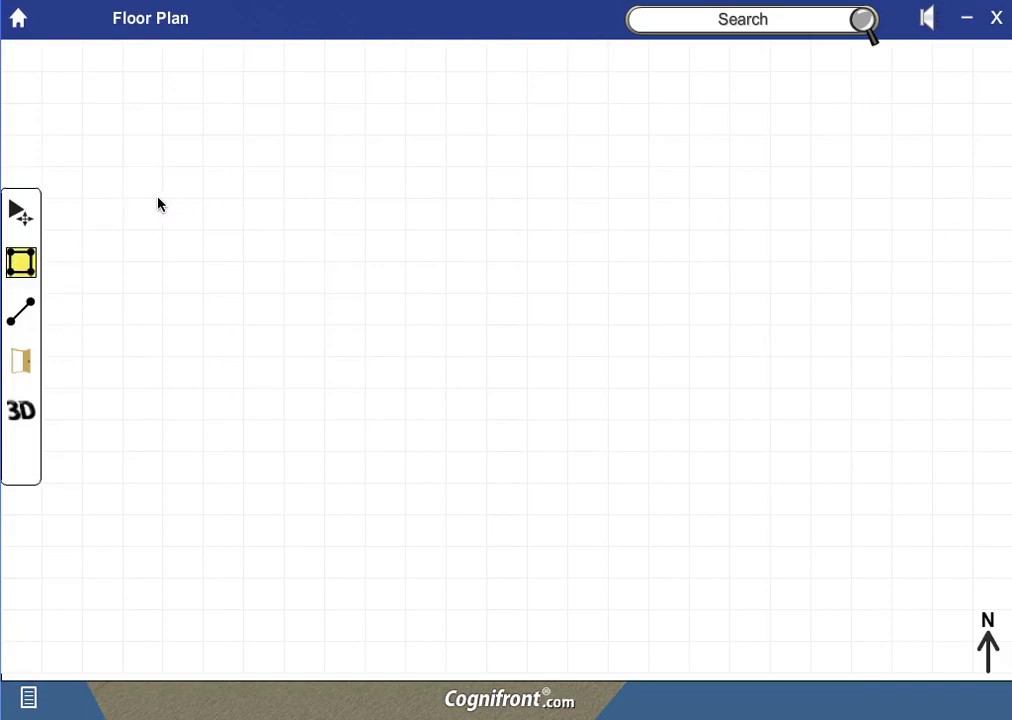
{"action": "left_click_drag", "start_coordinate": [160, 197], "coordinate": [527, 358]}
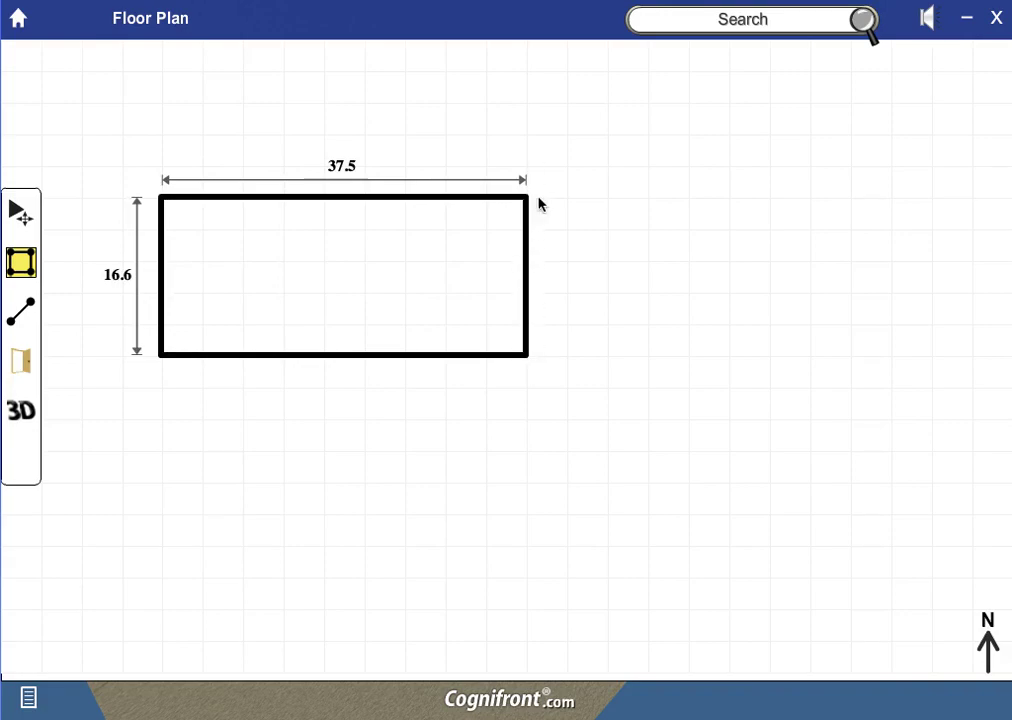
{"action": "left_click_drag", "start_coordinate": [526, 204], "coordinate": [646, 421]}
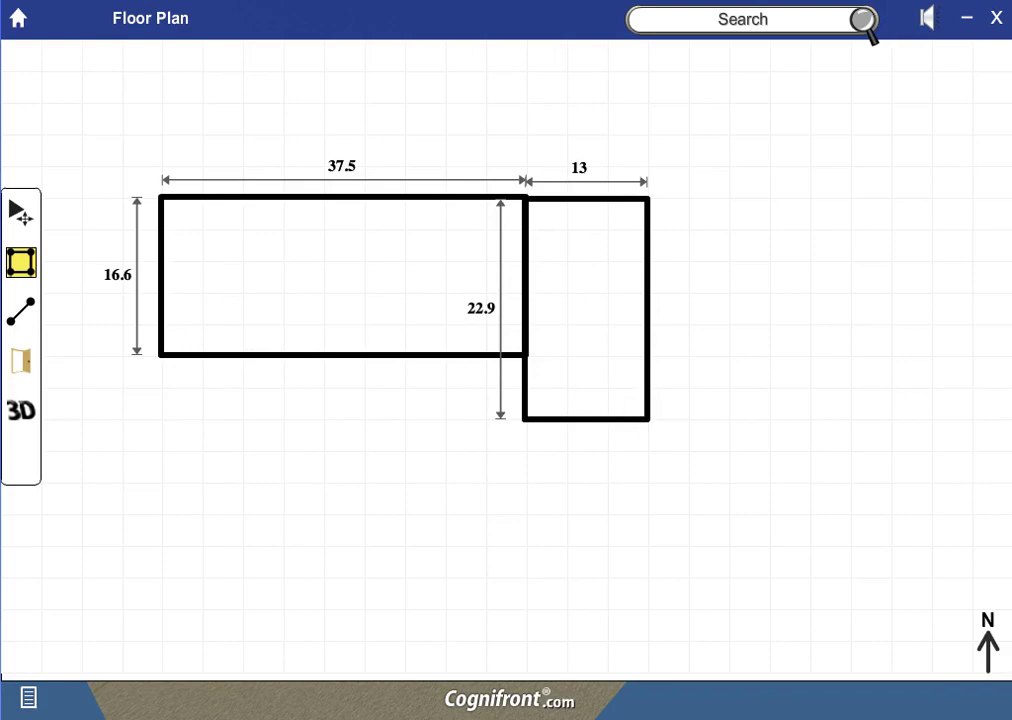
Step: Place a door on the first room's top wall and discard the leftover unplaced door
{"action": "left_click_drag", "start_coordinate": [24, 366], "coordinate": [28, 418]}
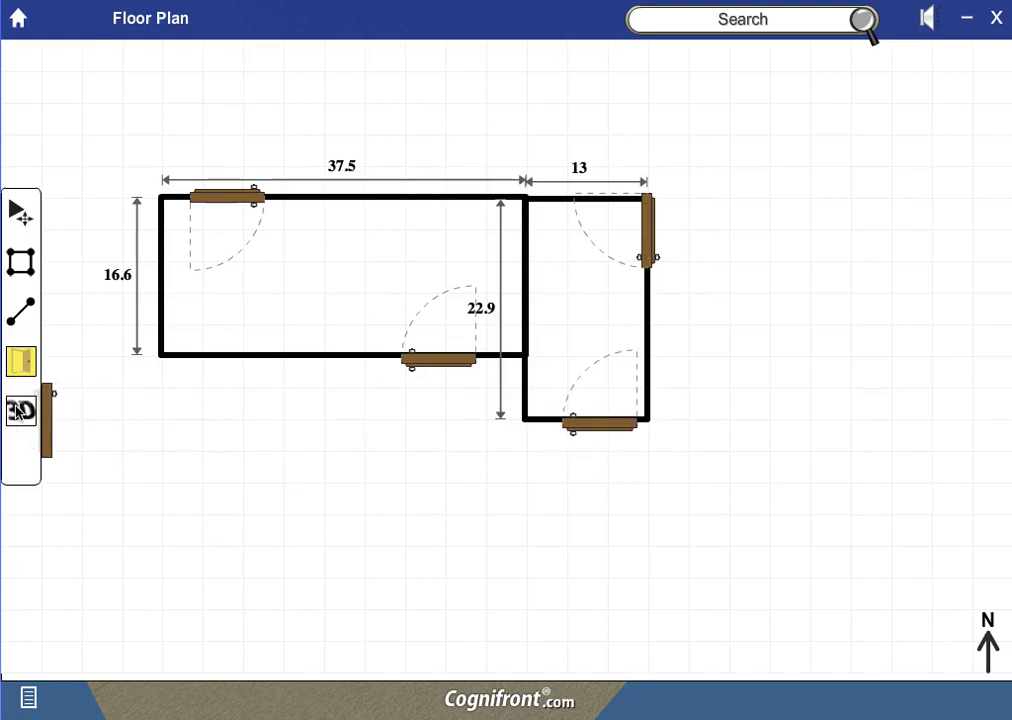
{"action": "left_click", "coordinate": [20, 360]}
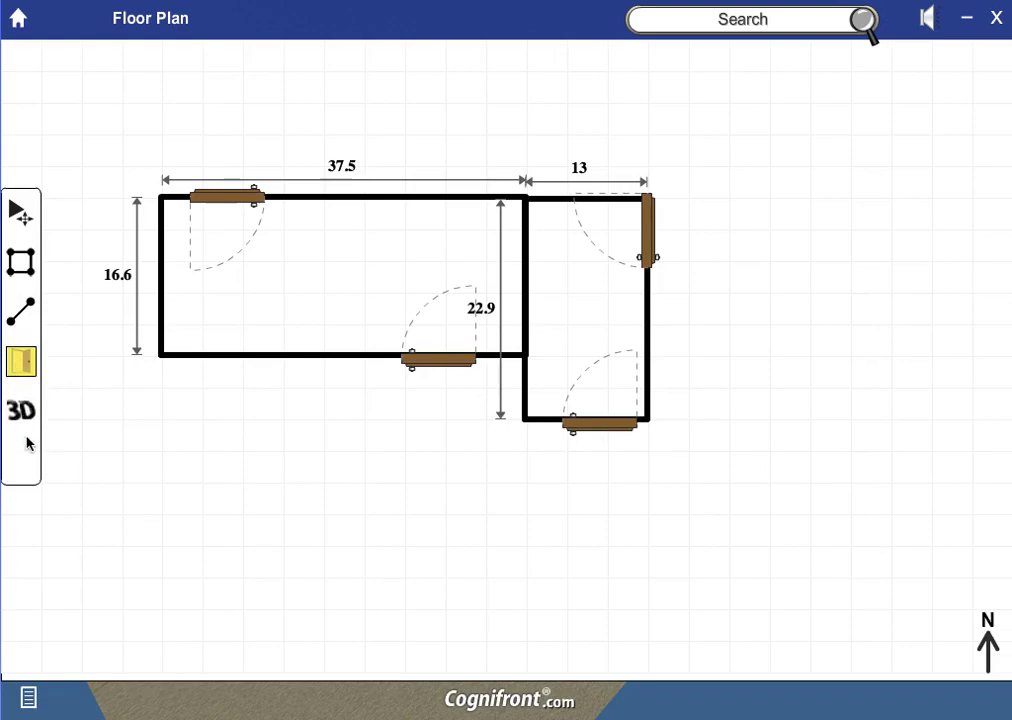
Step: View the two-room plan in 3D from top-down and perspective angles, then go Home
{"action": "left_click", "coordinate": [22, 412]}
{"action": "left_click_drag", "start_coordinate": [466, 532], "coordinate": [275, 550]}
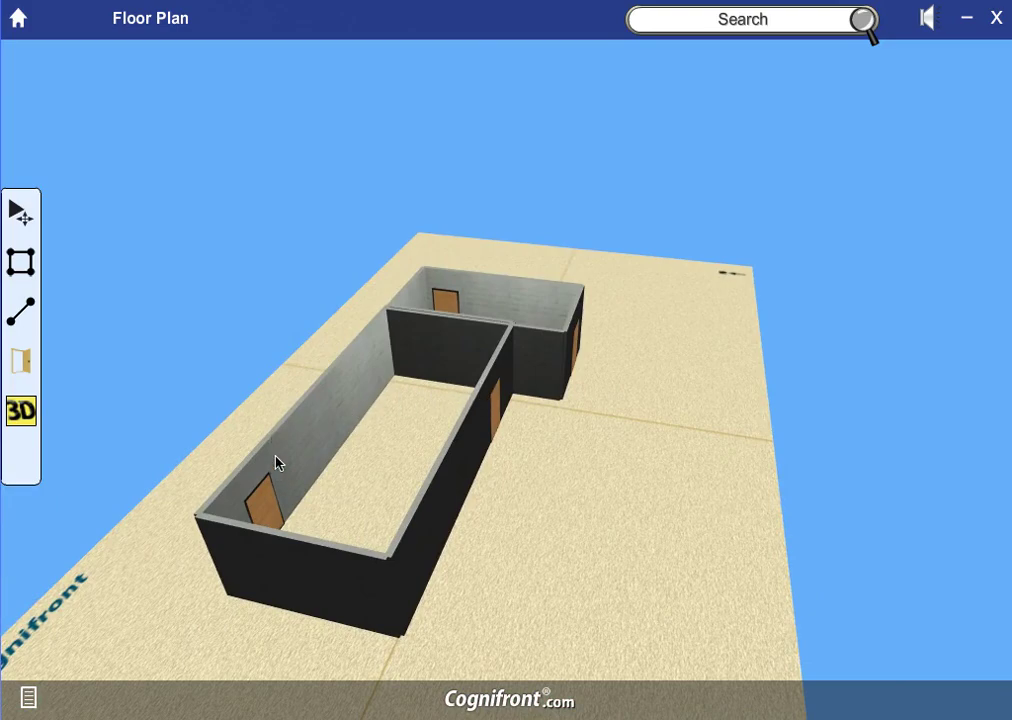
{"action": "left_click_drag", "start_coordinate": [468, 339], "coordinate": [466, 425]}
{"action": "left_click_drag", "start_coordinate": [687, 364], "coordinate": [612, 328]}
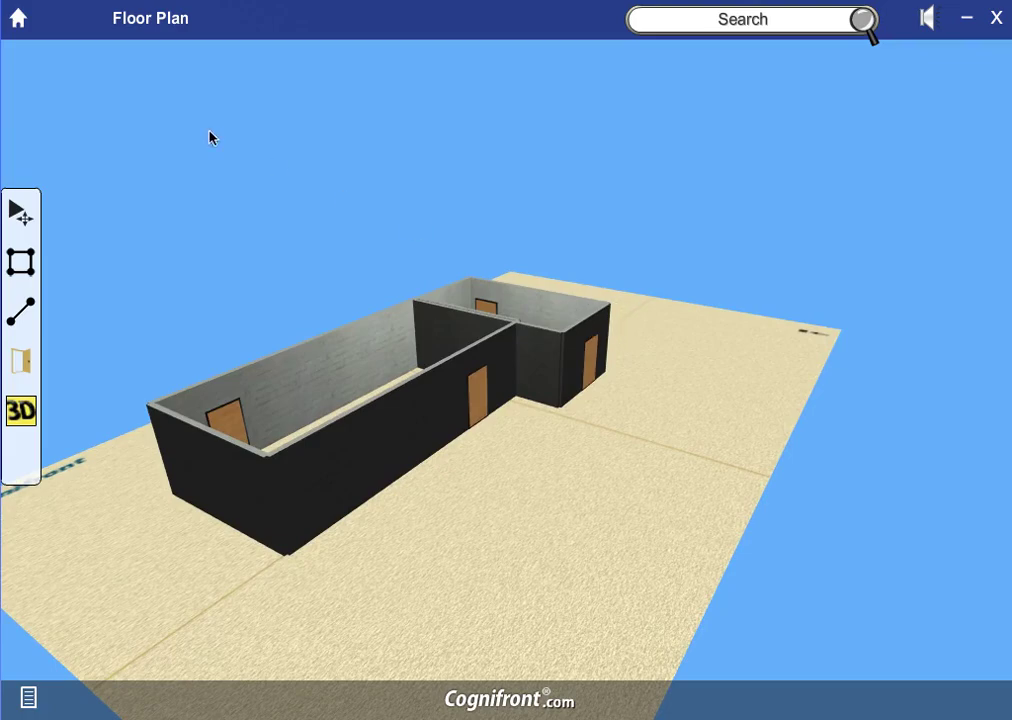
{"action": "left_click", "coordinate": [19, 20]}
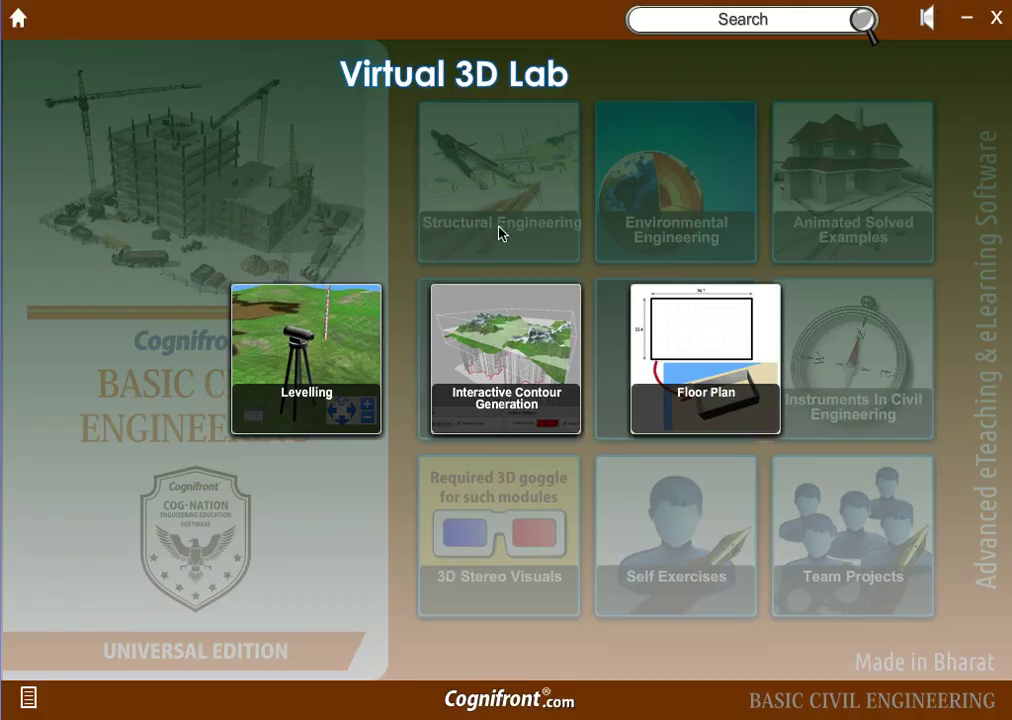
Step: Open the Levelling lab and add a first levelling staff beside the tripod
{"action": "left_click", "coordinate": [305, 328]}
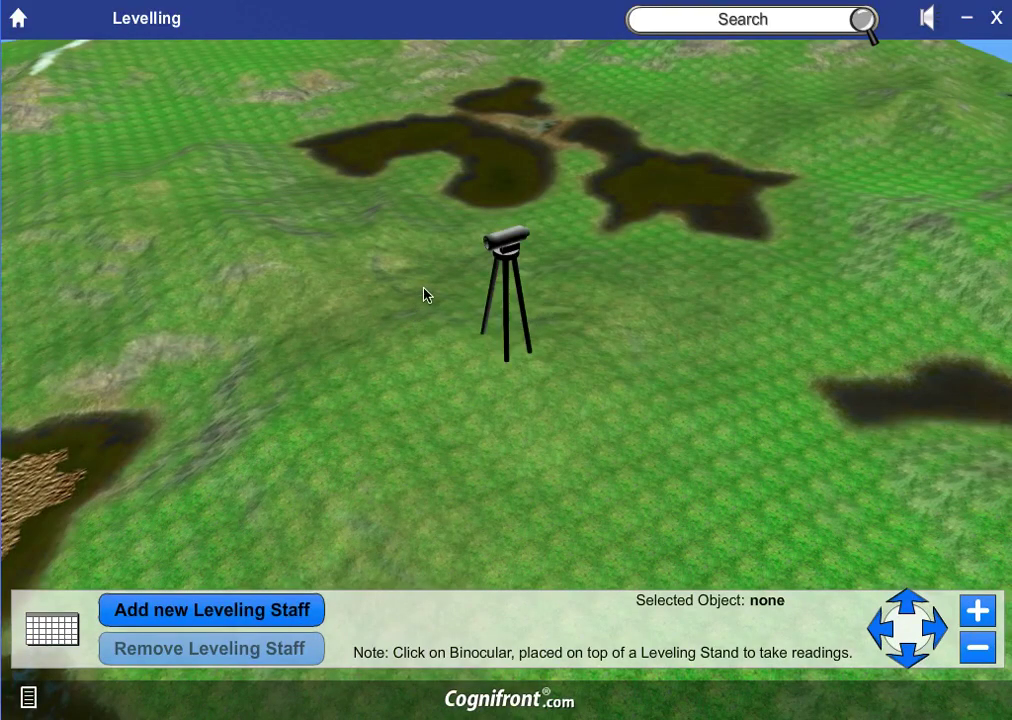
{"action": "left_click_drag", "start_coordinate": [660, 326], "coordinate": [407, 306]}
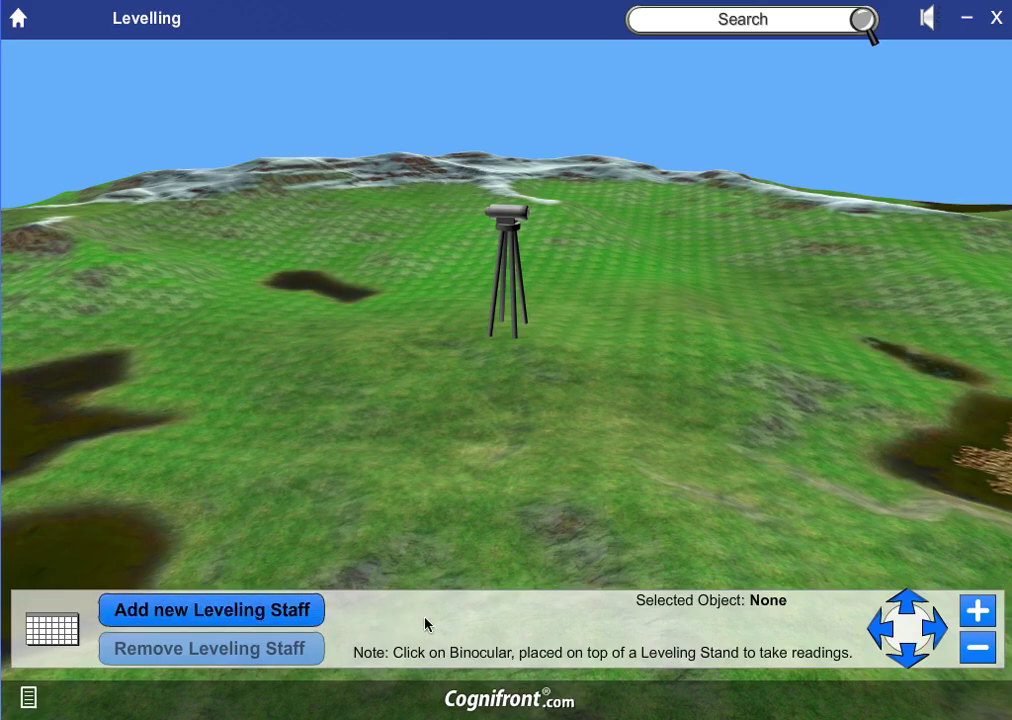
{"action": "left_click", "coordinate": [268, 611]}
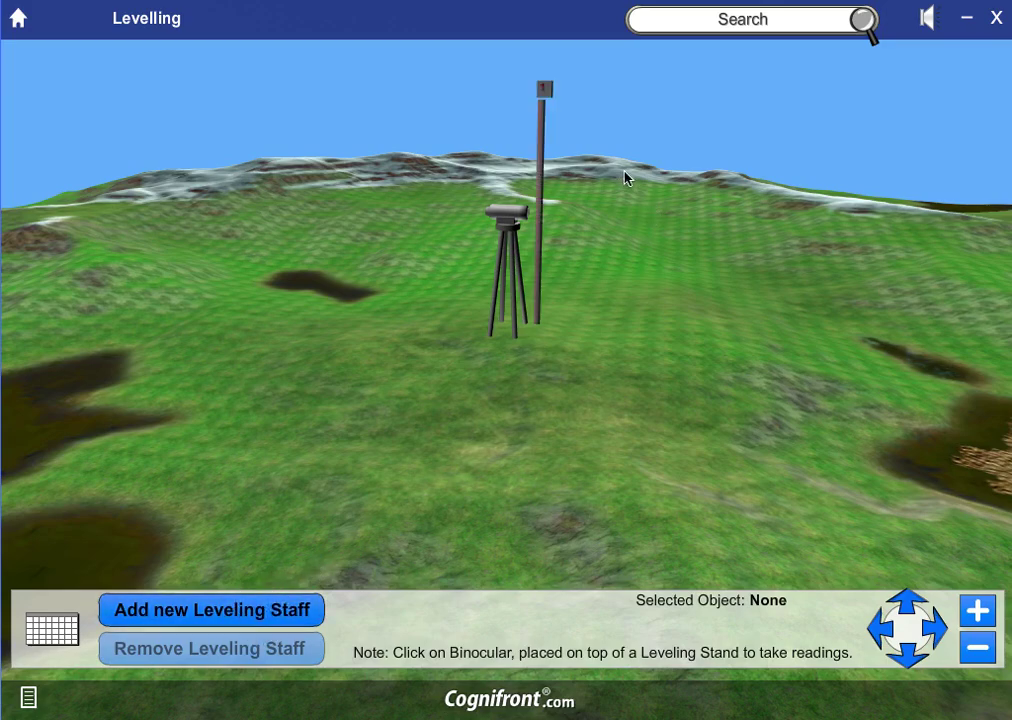
{"action": "left_click_drag", "start_coordinate": [537, 140], "coordinate": [553, 172]}
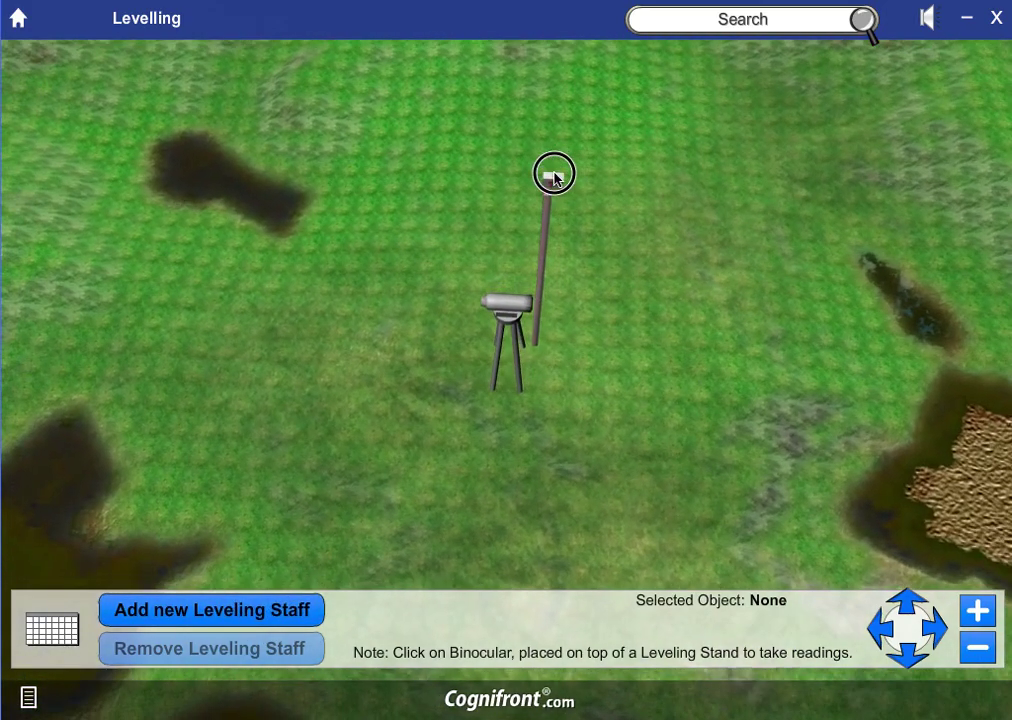
Step: Add four more levelling staffs to the terrain
{"action": "left_click", "coordinate": [255, 620]}
{"action": "left_click", "coordinate": [256, 622]}
{"action": "left_click", "coordinate": [256, 622]}
{"action": "left_click", "coordinate": [256, 622]}
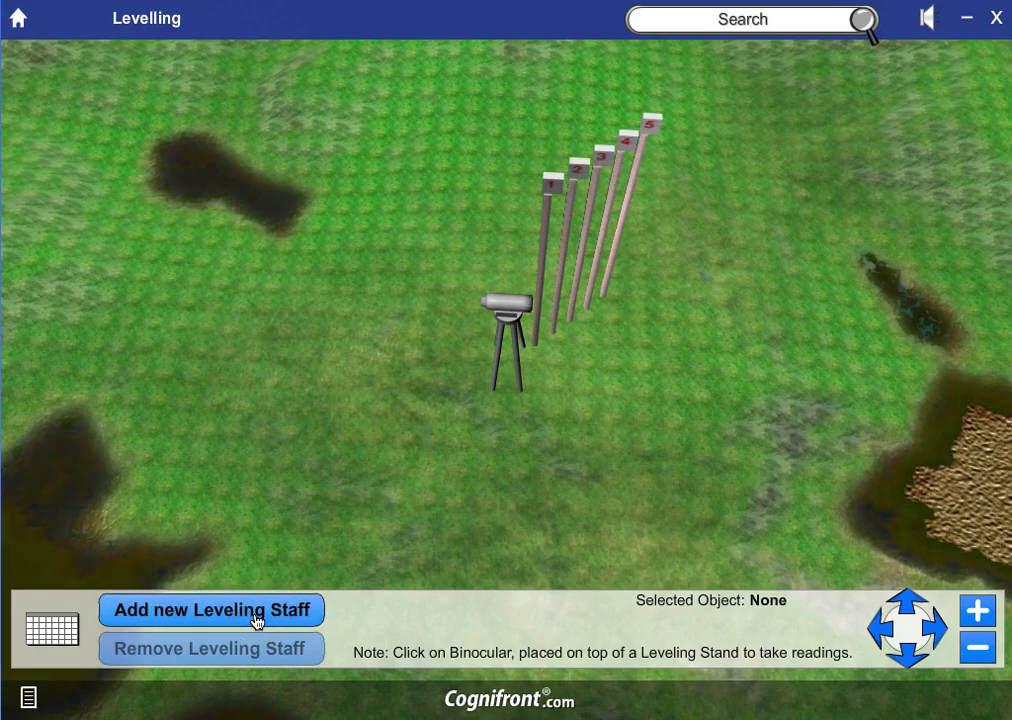
Step: Move staffs 2, 1 and 3 to new spots across the terrain
{"action": "left_click", "coordinate": [572, 203]}
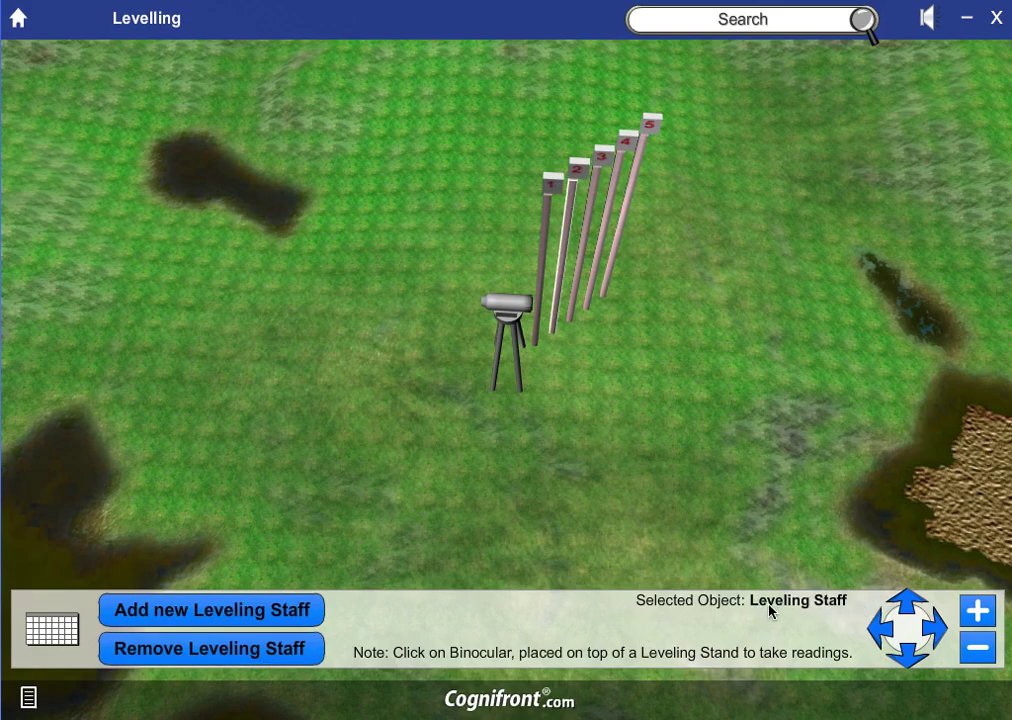
{"action": "left_click", "coordinate": [470, 205]}
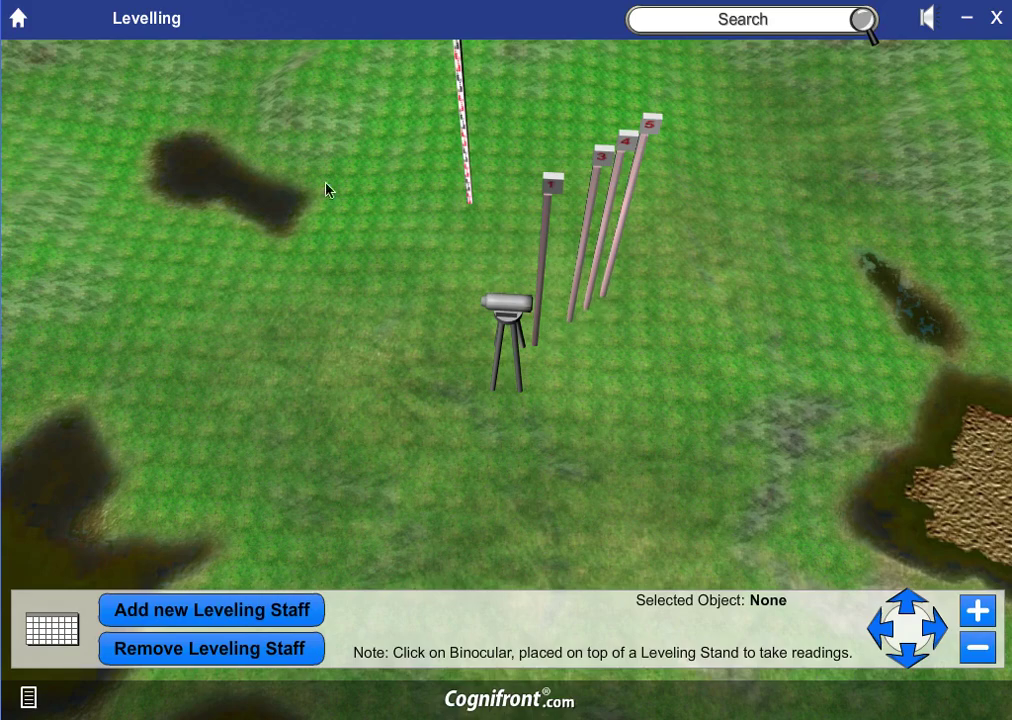
{"action": "left_click", "coordinate": [541, 258]}
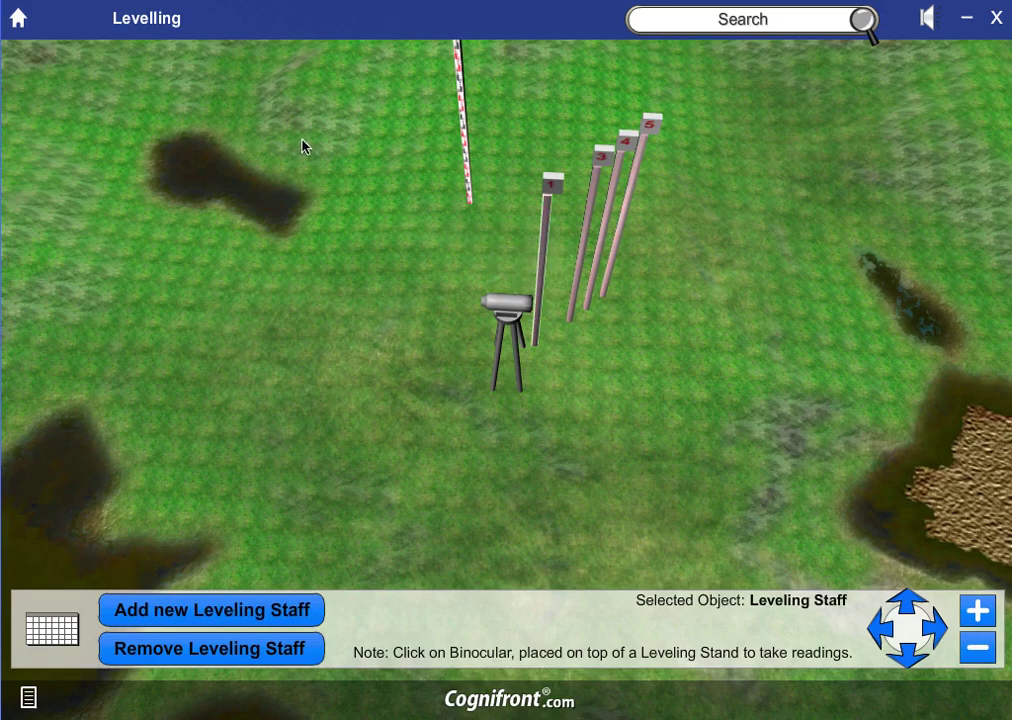
{"action": "left_click", "coordinate": [450, 250]}
{"action": "left_click", "coordinate": [591, 228]}
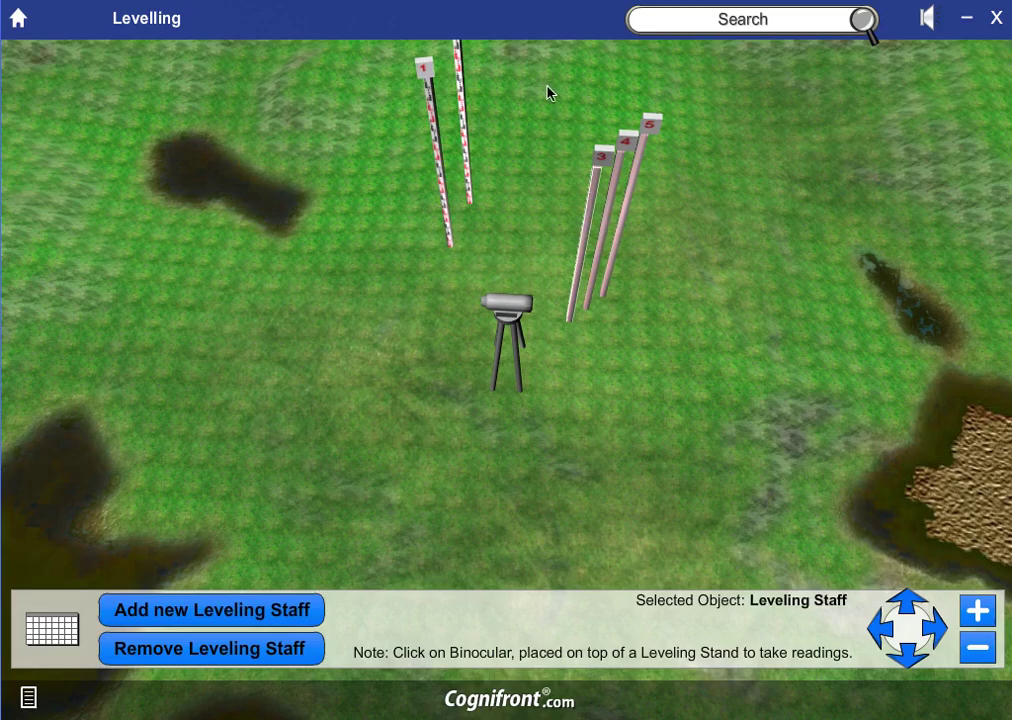
{"action": "left_click", "coordinate": [530, 88]}
{"action": "left_click_drag", "start_coordinate": [657, 192], "coordinate": [687, 229]}
Step: Move staffs 4 and 5 far back and shift the levelling stand into the foreground
{"action": "left_click", "coordinate": [610, 249]}
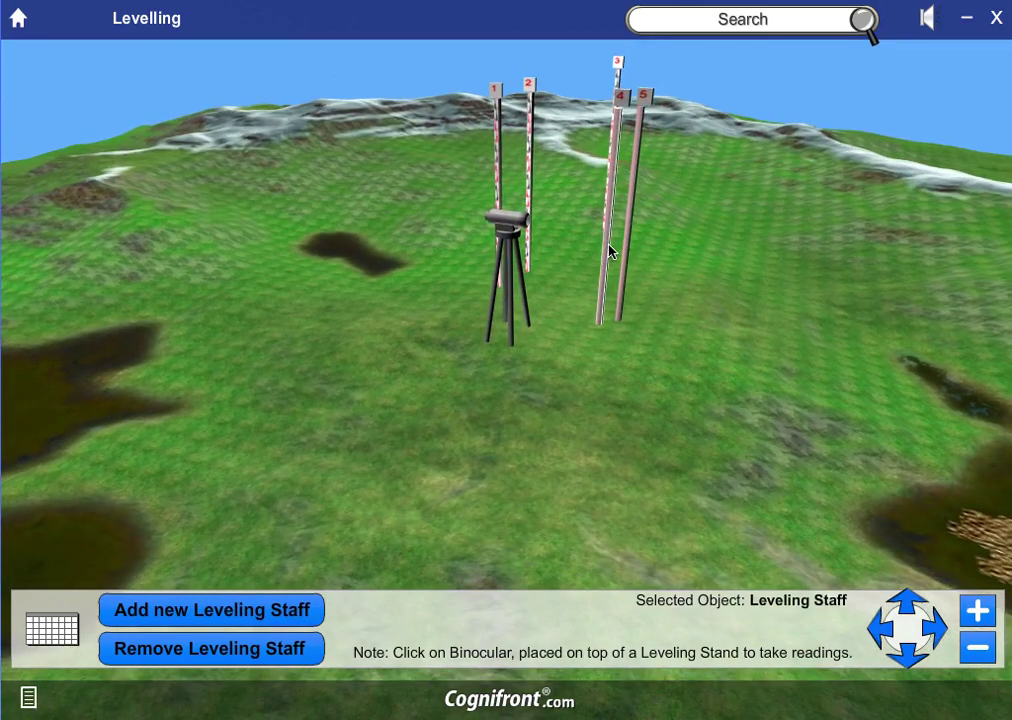
{"action": "left_click", "coordinate": [657, 158]}
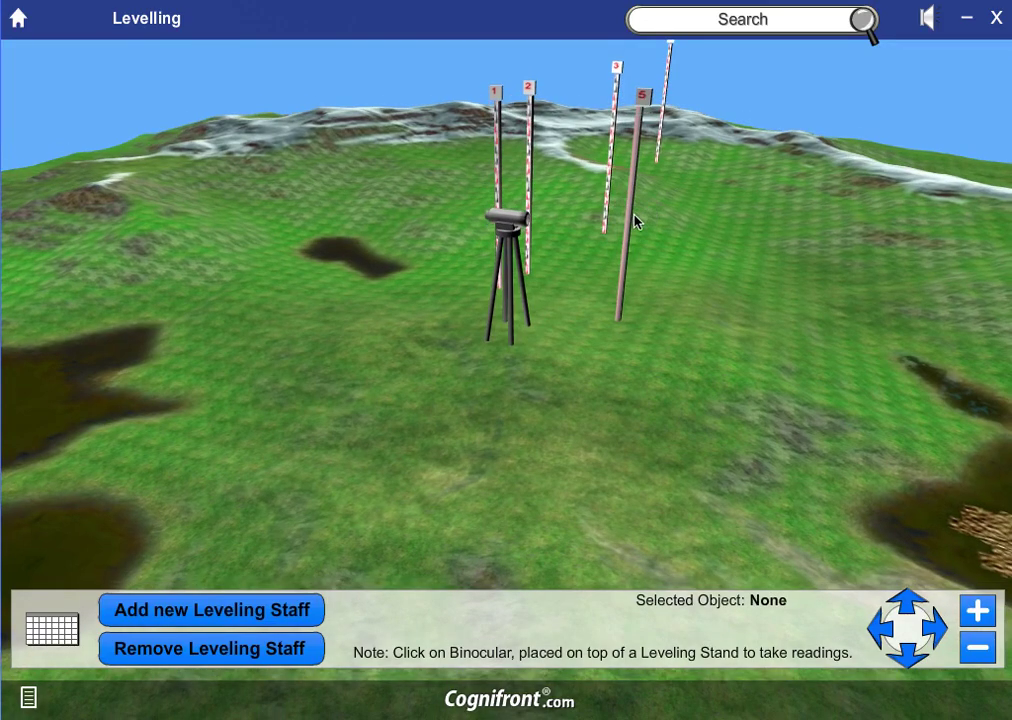
{"action": "left_click", "coordinate": [631, 220]}
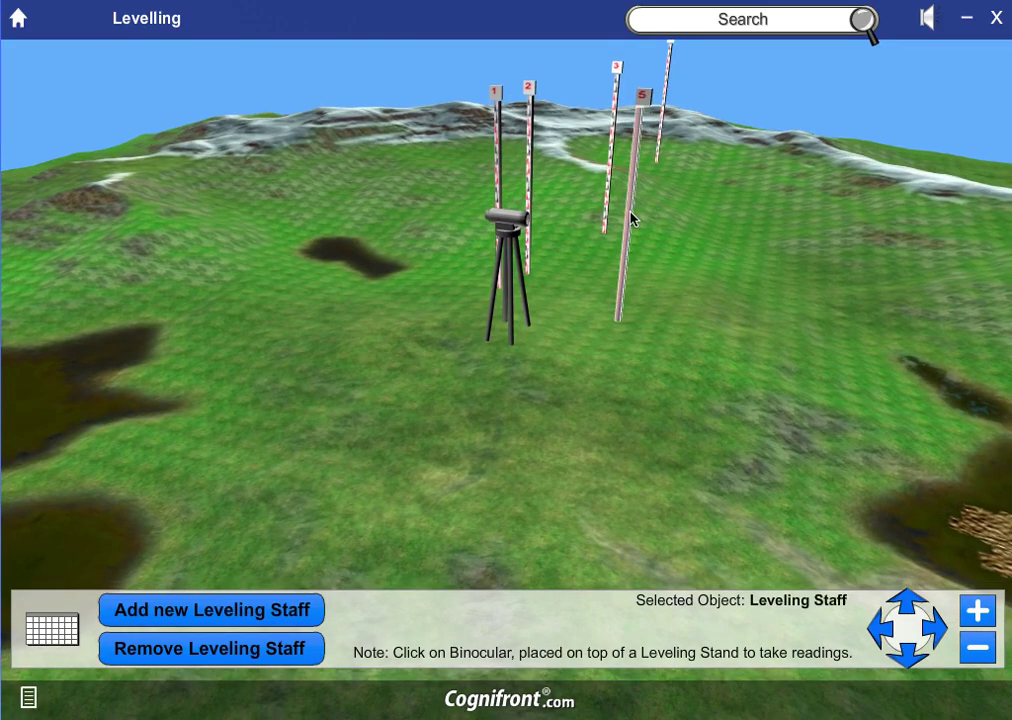
{"action": "left_click", "coordinate": [690, 125]}
{"action": "mouse_move", "coordinate": [567, 271]}
{"action": "left_mouse_down"}
{"action": "mouse_move", "coordinate": [590, 278]}
{"action": "mouse_move", "coordinate": [603, 264]}
{"action": "mouse_move", "coordinate": [575, 282]}
{"action": "left_mouse_up"}
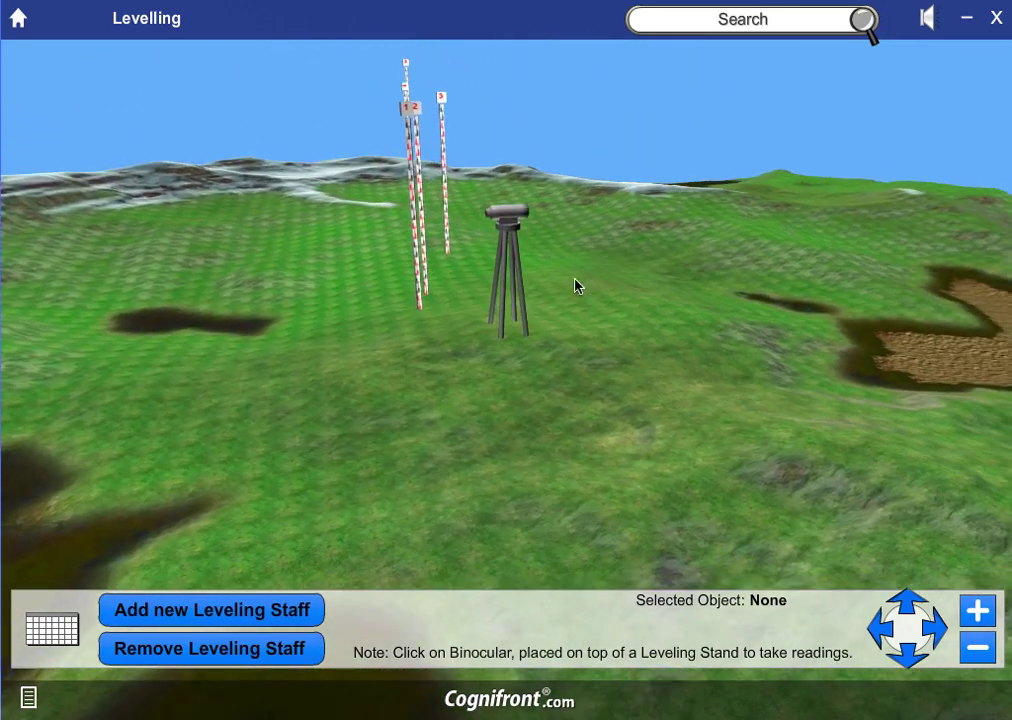
{"action": "left_click", "coordinate": [506, 327]}
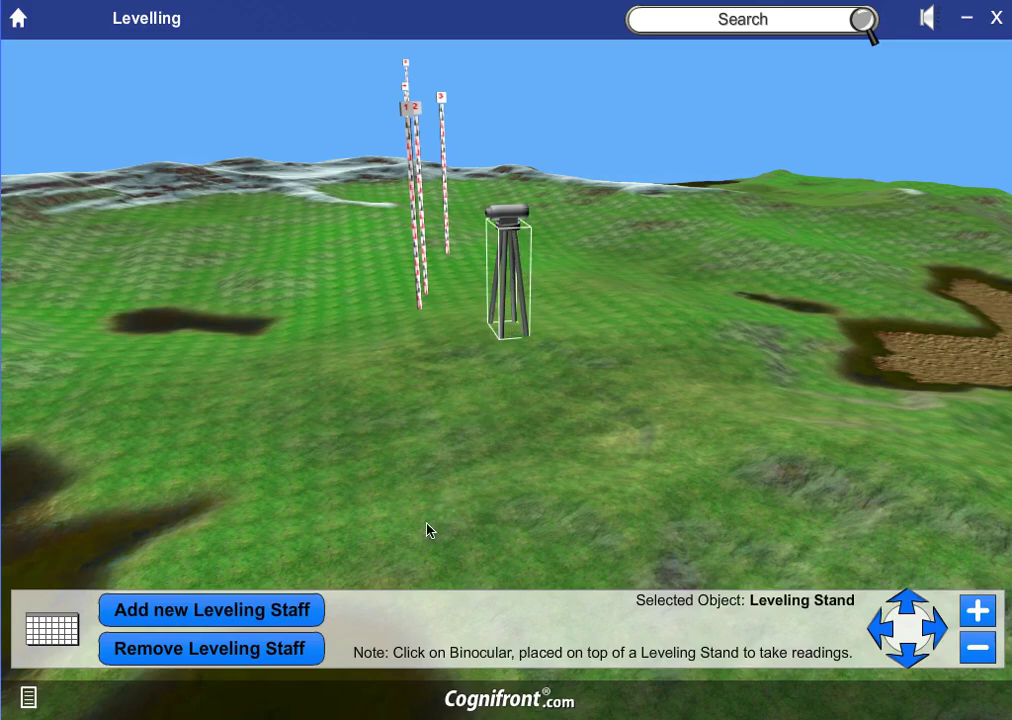
{"action": "left_click", "coordinate": [407, 571]}
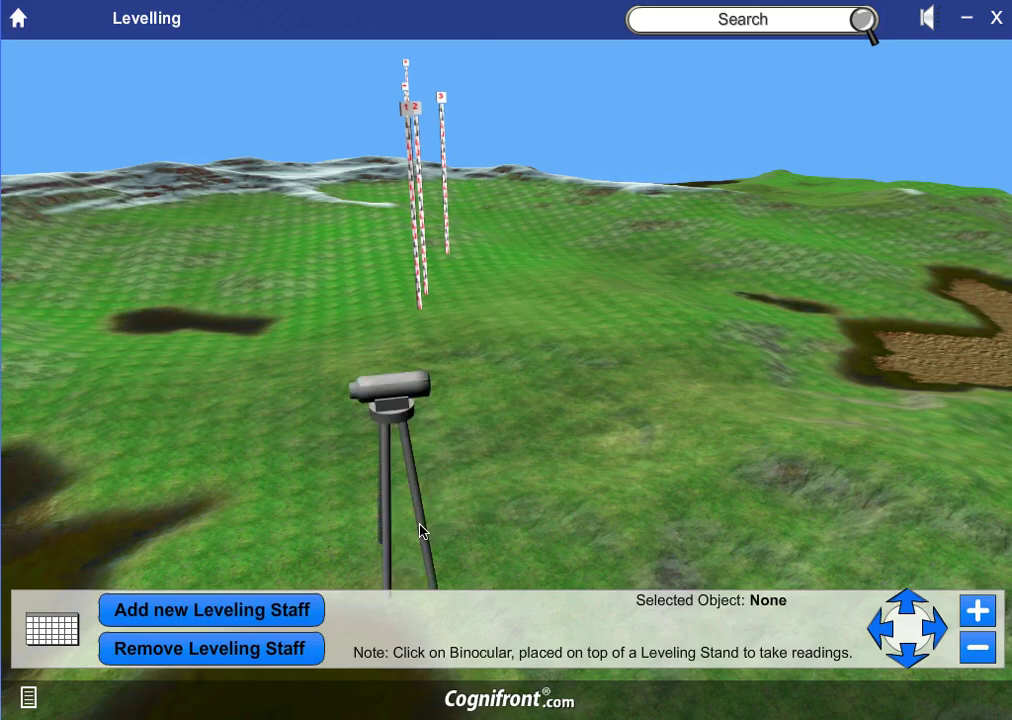
Step: Look through the binocular, swing it across the field, and focus out five times to reveal staffs
{"action": "left_click", "coordinate": [391, 392]}
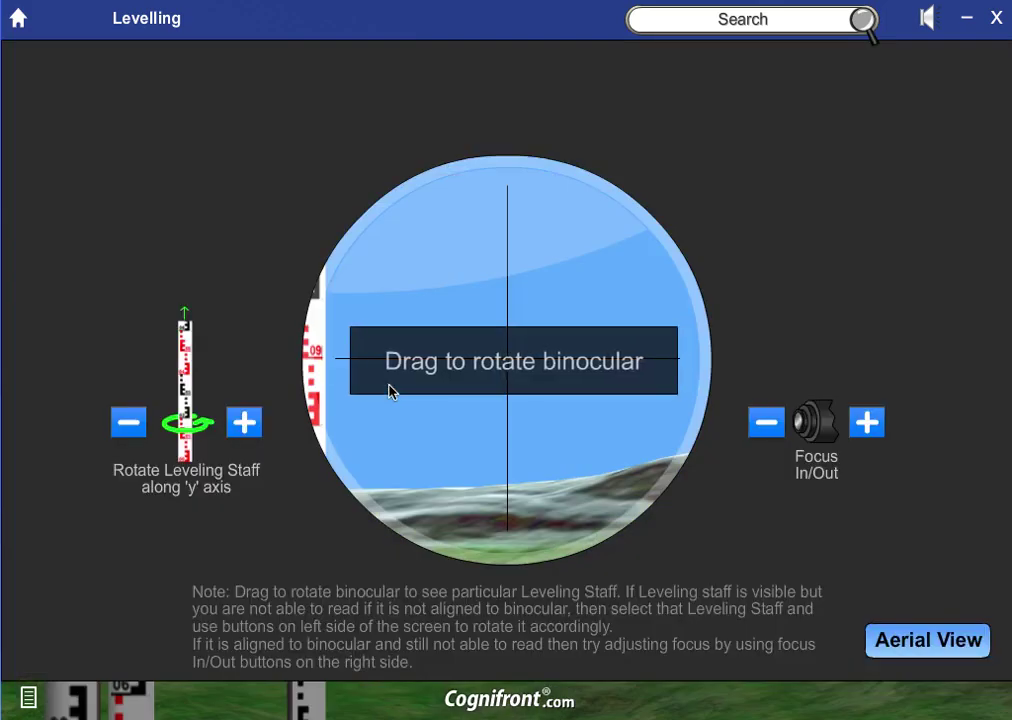
{"action": "left_click_drag", "start_coordinate": [479, 420], "coordinate": [474, 422]}
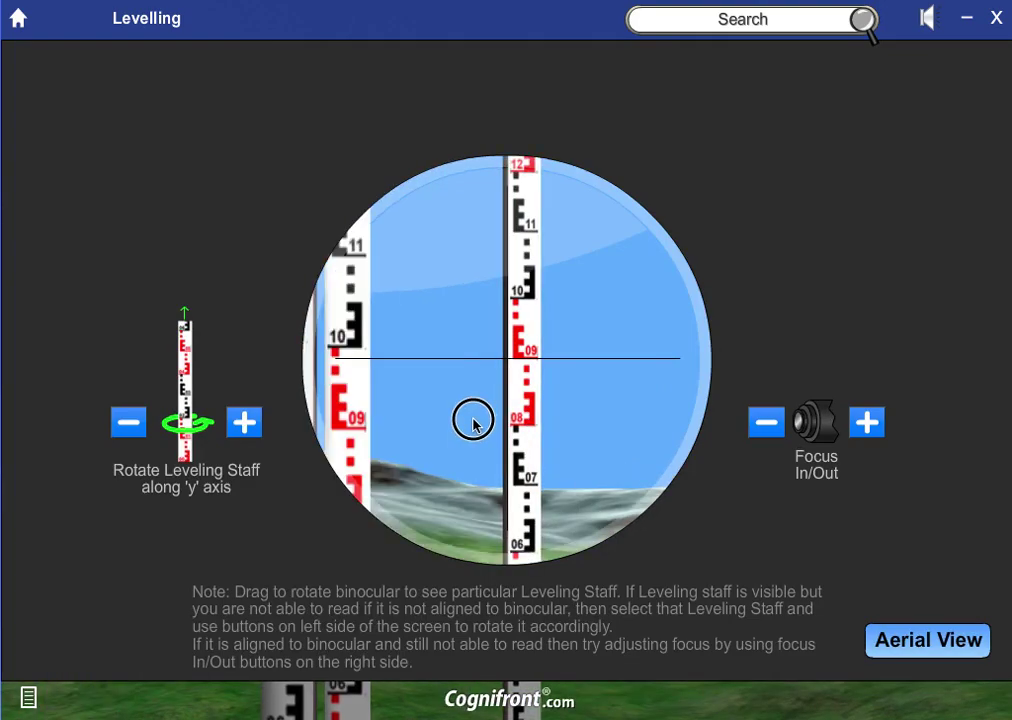
{"action": "left_click_drag", "start_coordinate": [474, 422], "coordinate": [474, 422]}
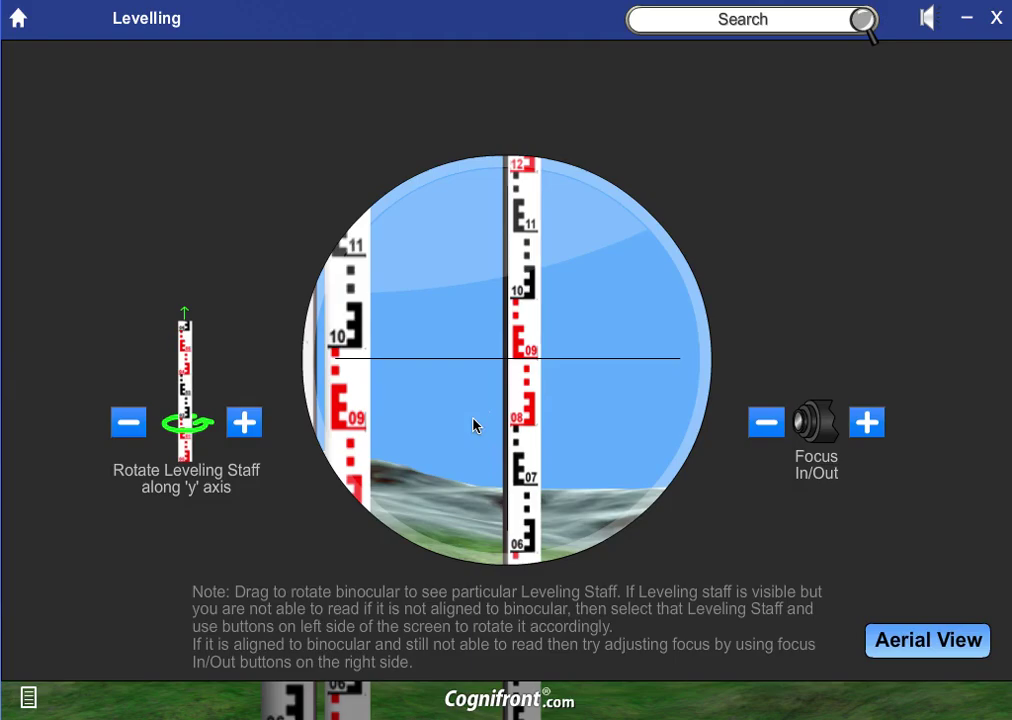
{"action": "left_click", "coordinate": [760, 428]}
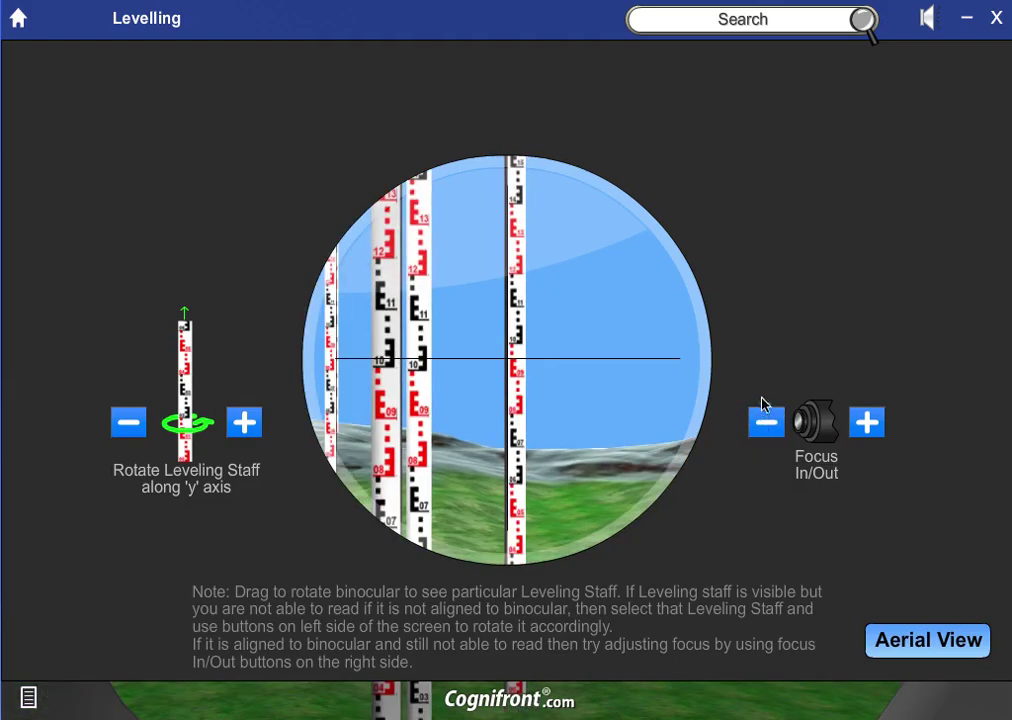
{"action": "left_click", "coordinate": [767, 424]}
{"action": "left_click", "coordinate": [767, 424]}
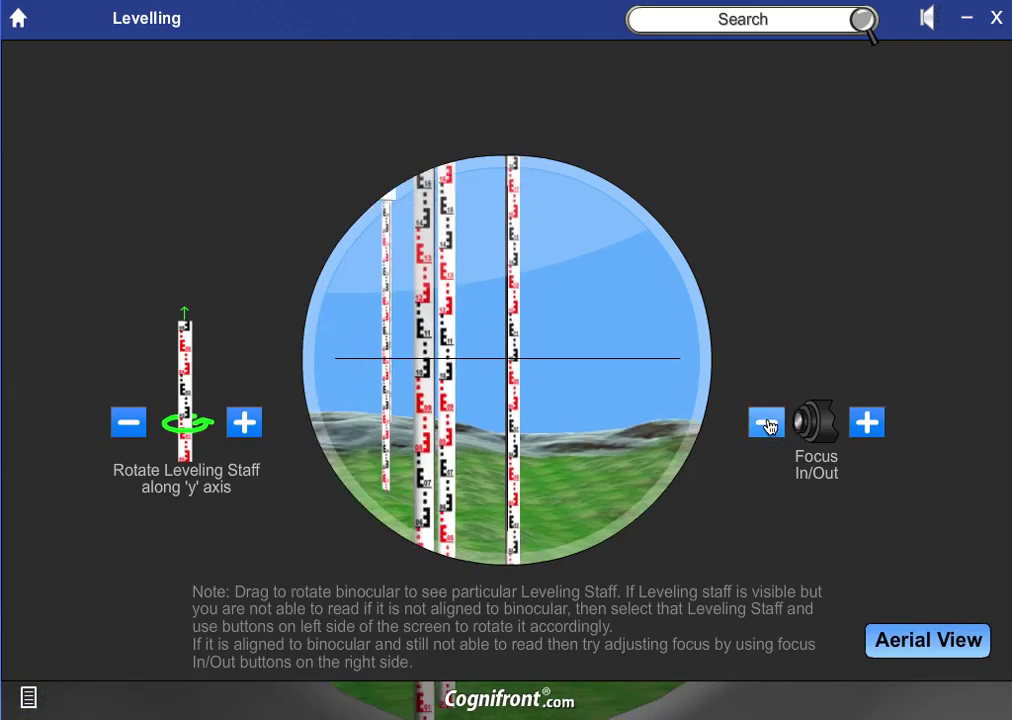
{"action": "left_click", "coordinate": [767, 424]}
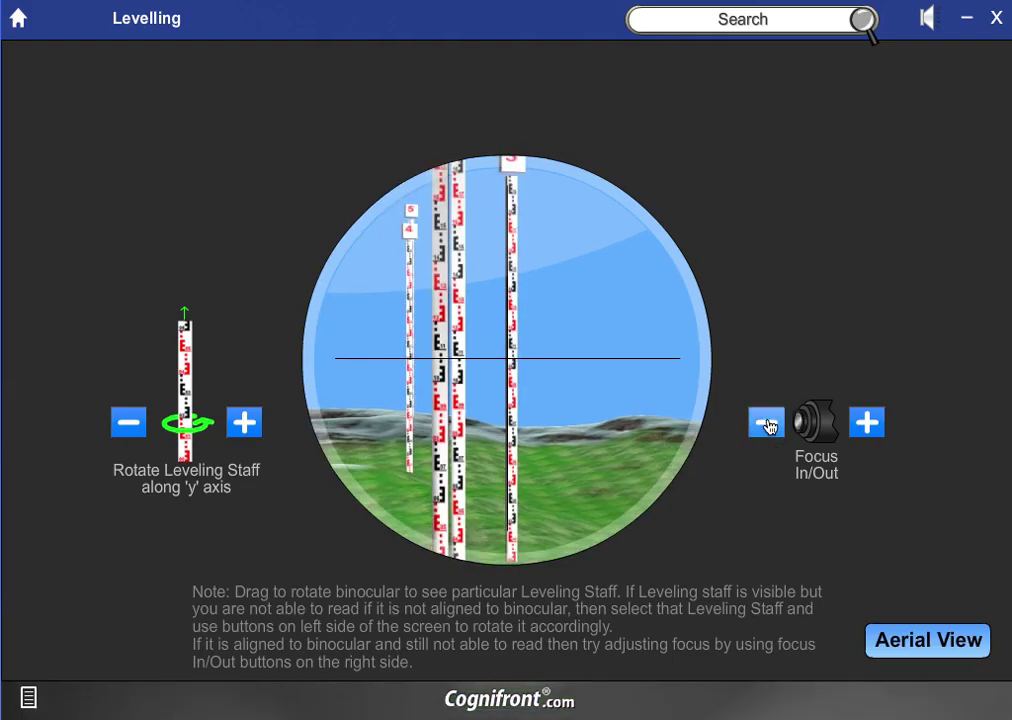
{"action": "left_click", "coordinate": [767, 424]}
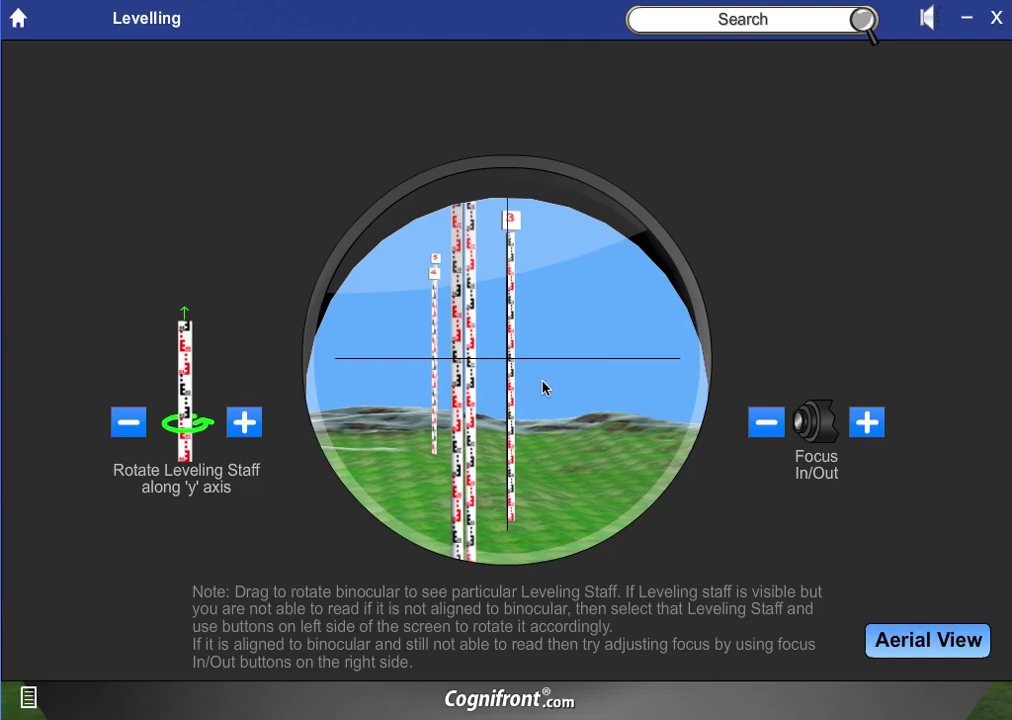
{"action": "left_click_drag", "start_coordinate": [543, 385], "coordinate": [536, 388]}
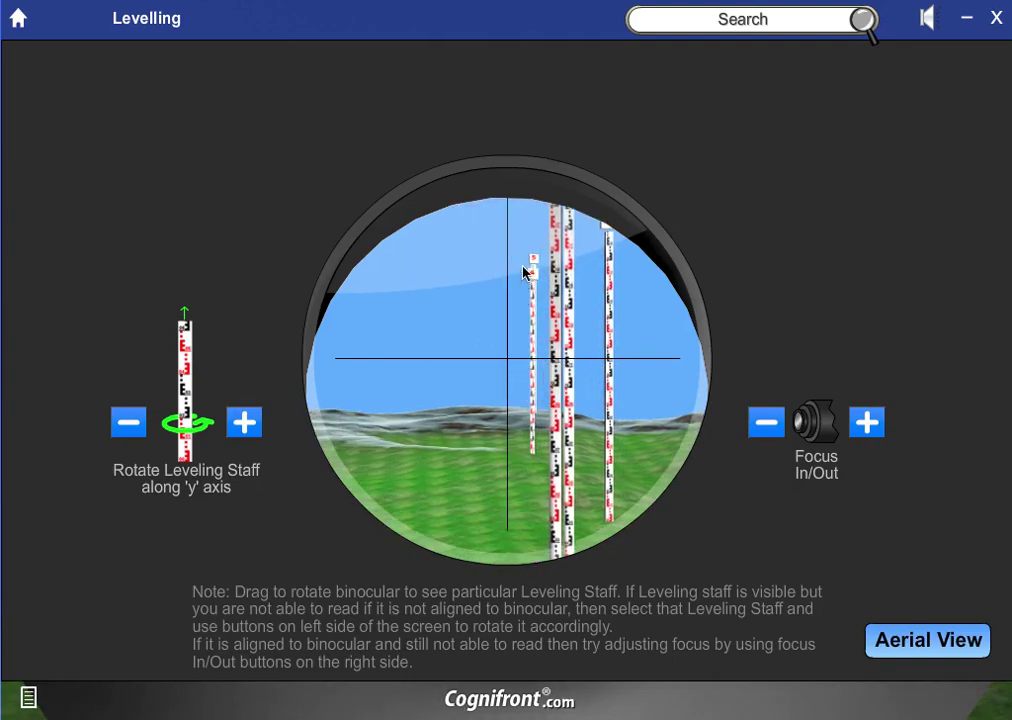
{"action": "mouse_move", "coordinate": [541, 391]}
{"action": "left_mouse_down"}
{"action": "mouse_move", "coordinate": [551, 357]}
{"action": "mouse_move", "coordinate": [549, 375]}
{"action": "left_mouse_up"}
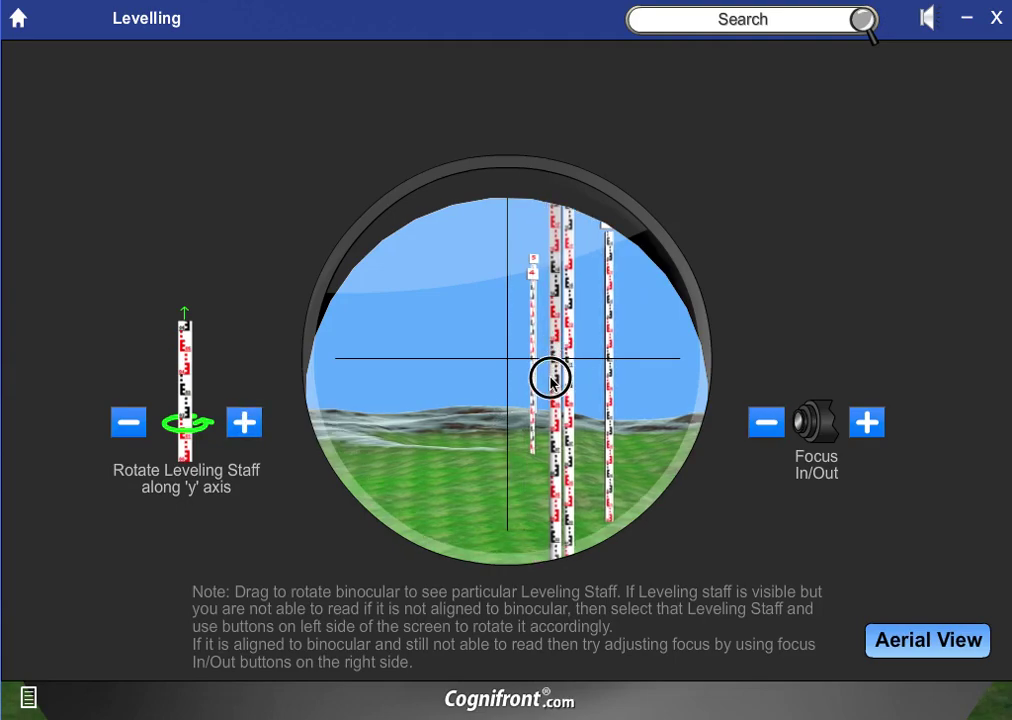
Step: Rotate the central staff six steps to face the instrument, then focus in
{"action": "left_click", "coordinate": [244, 433]}
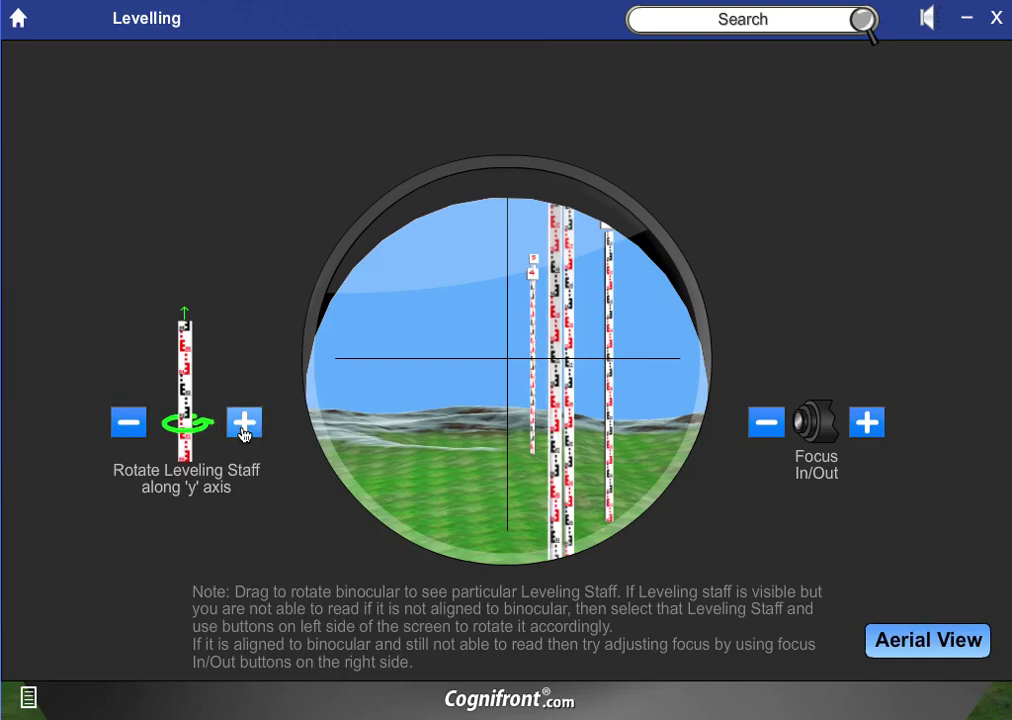
{"action": "left_click", "coordinate": [244, 433]}
{"action": "left_click", "coordinate": [244, 433]}
{"action": "left_click", "coordinate": [244, 433]}
{"action": "left_click", "coordinate": [244, 433]}
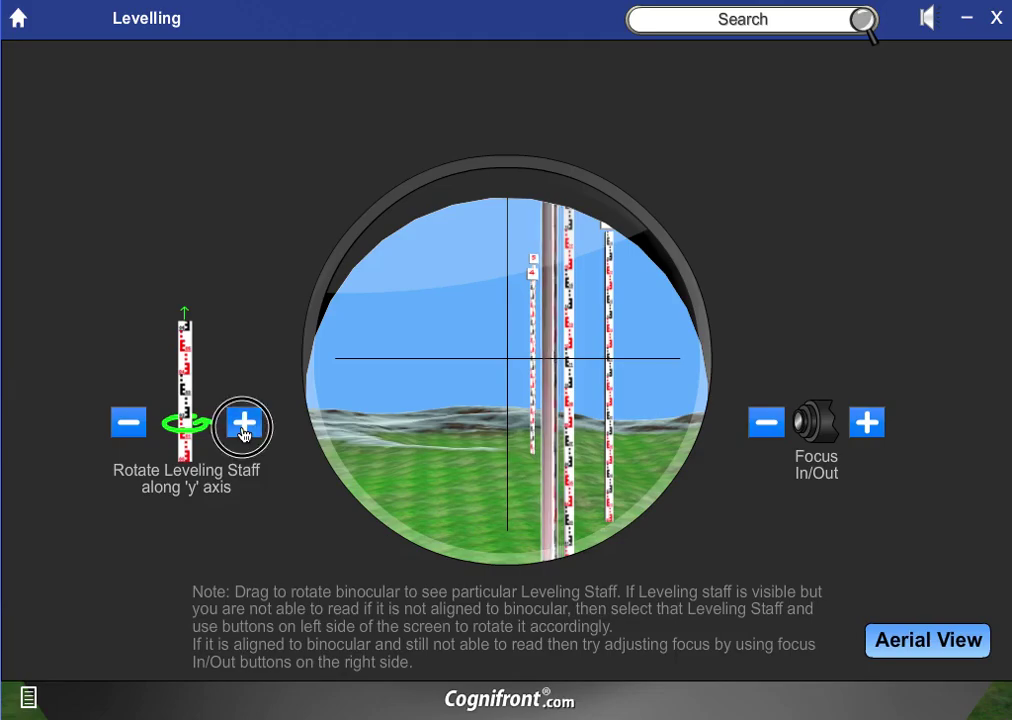
{"action": "left_click", "coordinate": [244, 433]}
{"action": "left_click", "coordinate": [866, 428]}
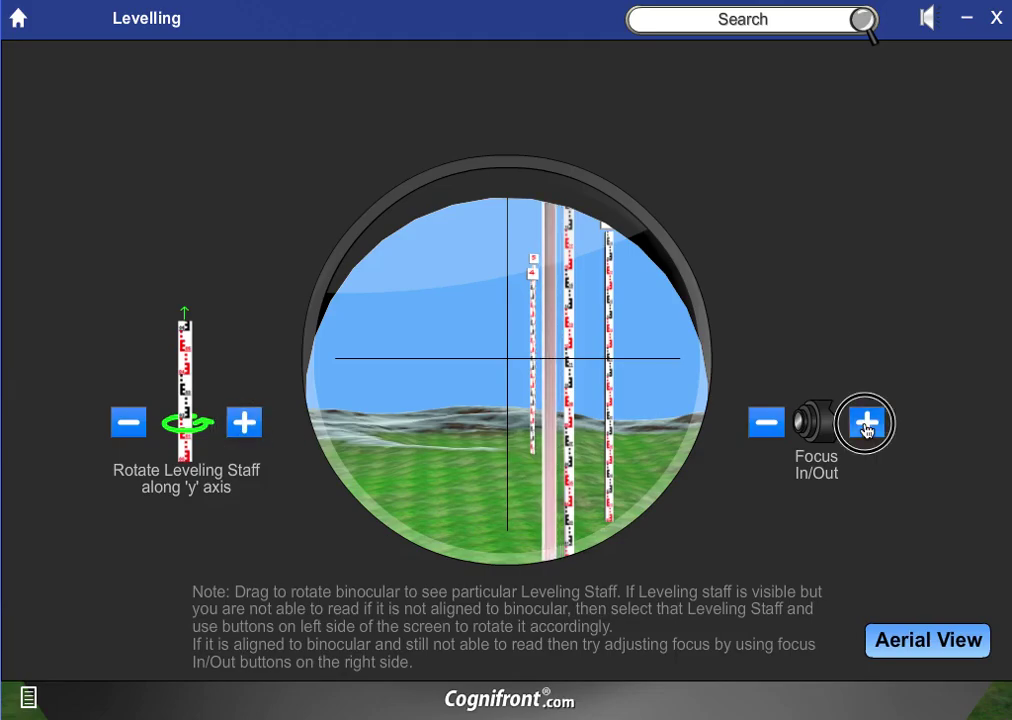
Step: Turn toward the right-hand staff, rotate it five steps forward, then three steps back
{"action": "left_click_drag", "start_coordinate": [690, 420], "coordinate": [639, 407]}
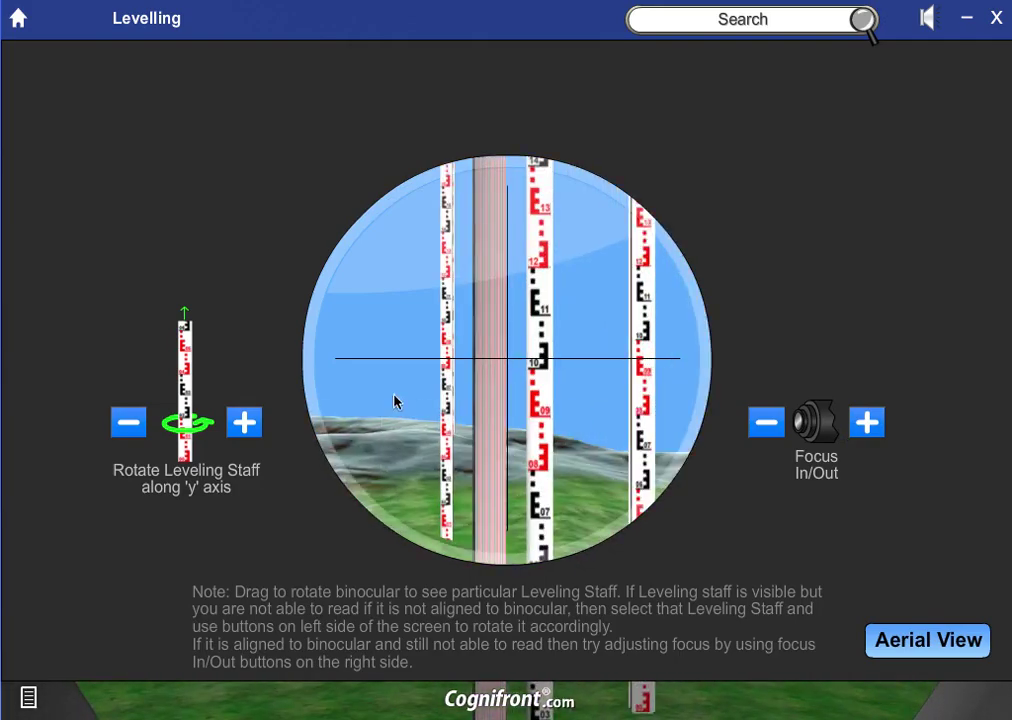
{"action": "left_click", "coordinate": [246, 424]}
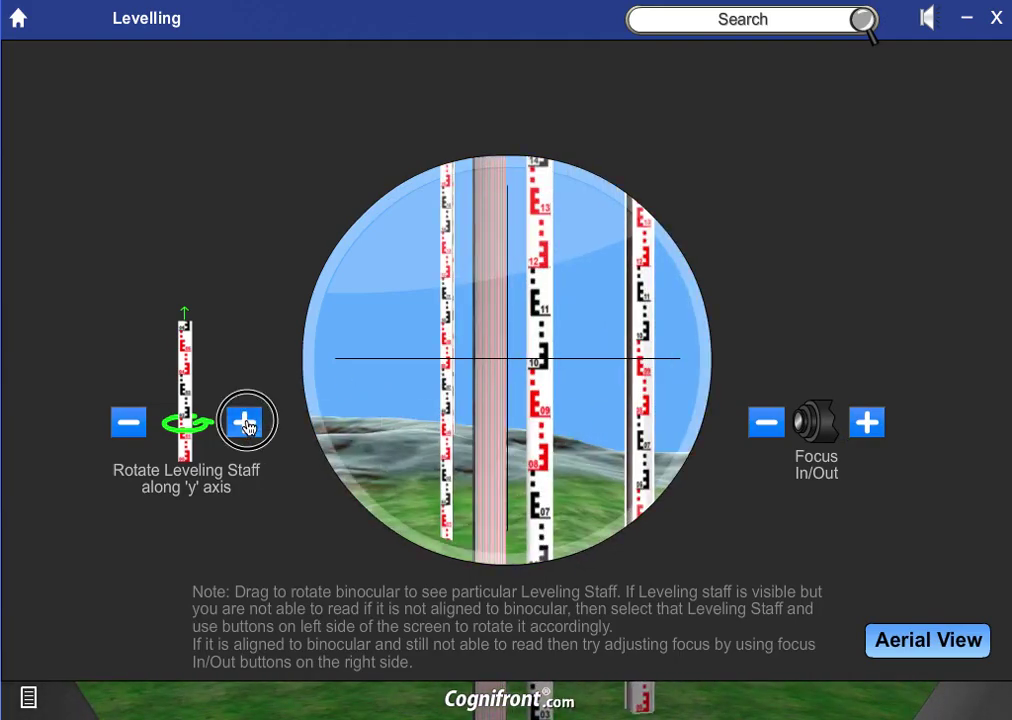
{"action": "left_click", "coordinate": [246, 424]}
{"action": "left_click", "coordinate": [246, 424]}
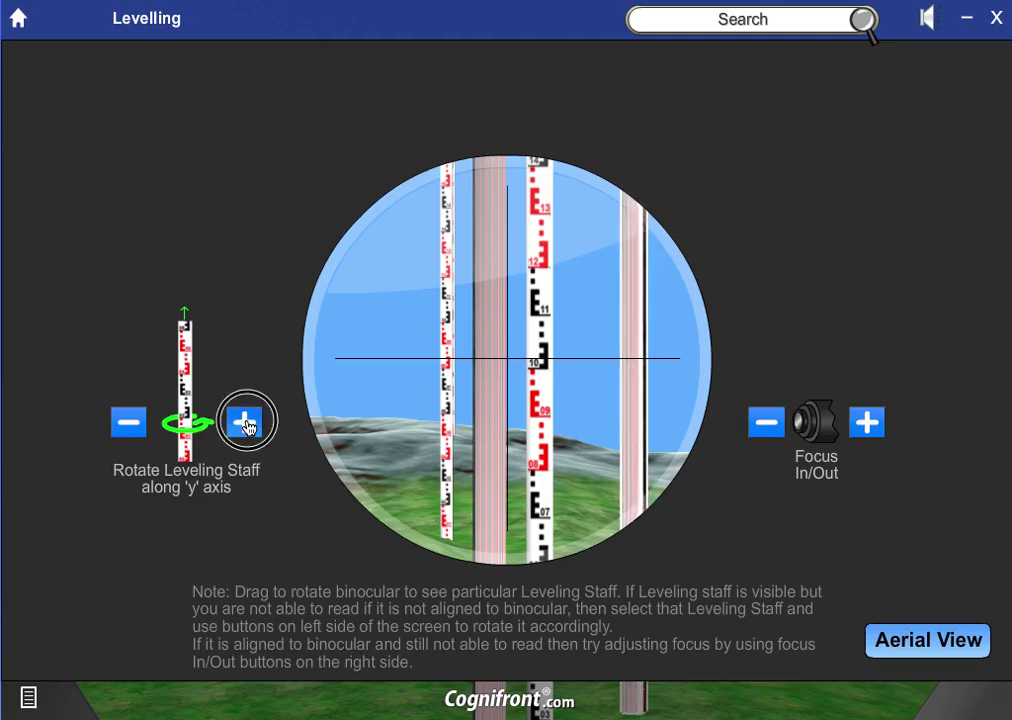
{"action": "left_click", "coordinate": [246, 424]}
{"action": "left_click", "coordinate": [246, 424]}
{"action": "left_click", "coordinate": [125, 423]}
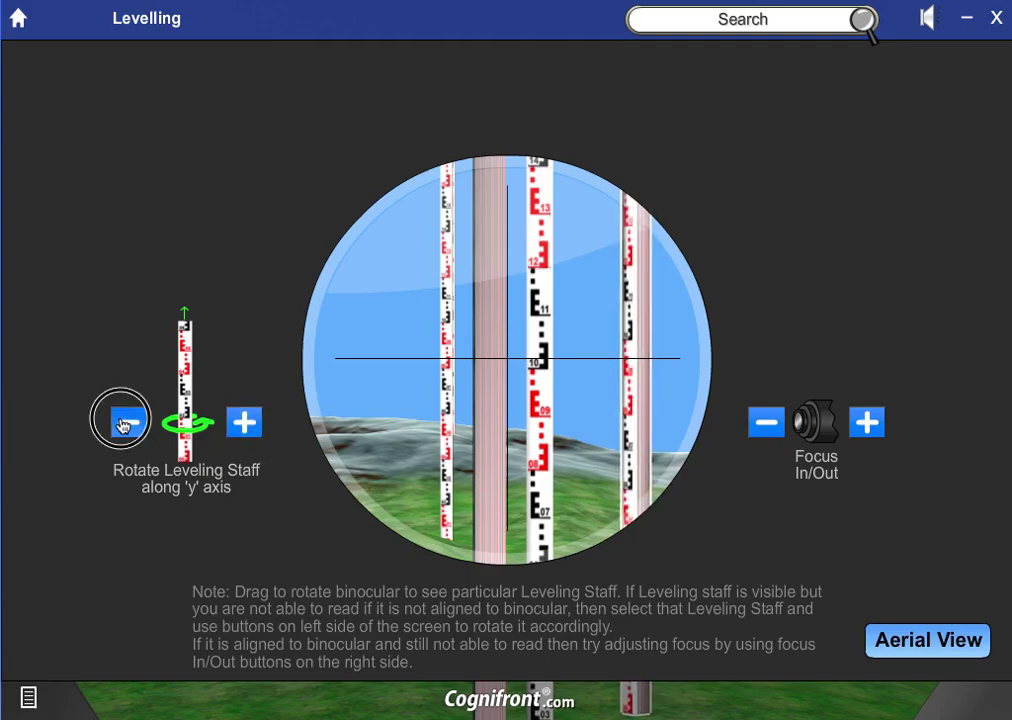
{"action": "left_click", "coordinate": [125, 424]}
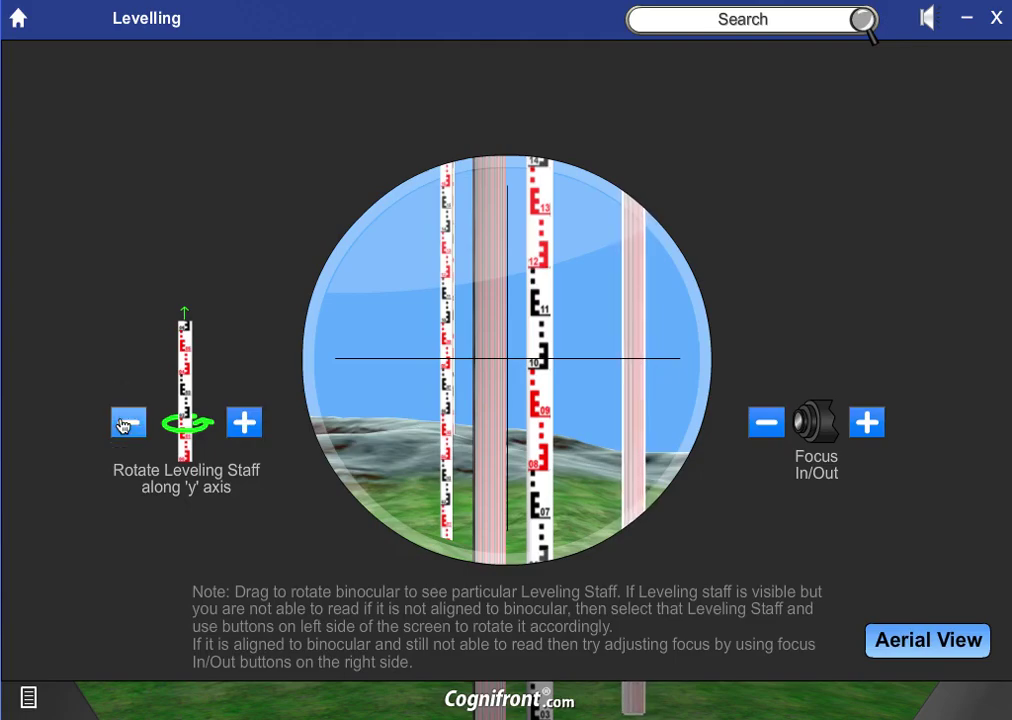
{"action": "left_click", "coordinate": [125, 424]}
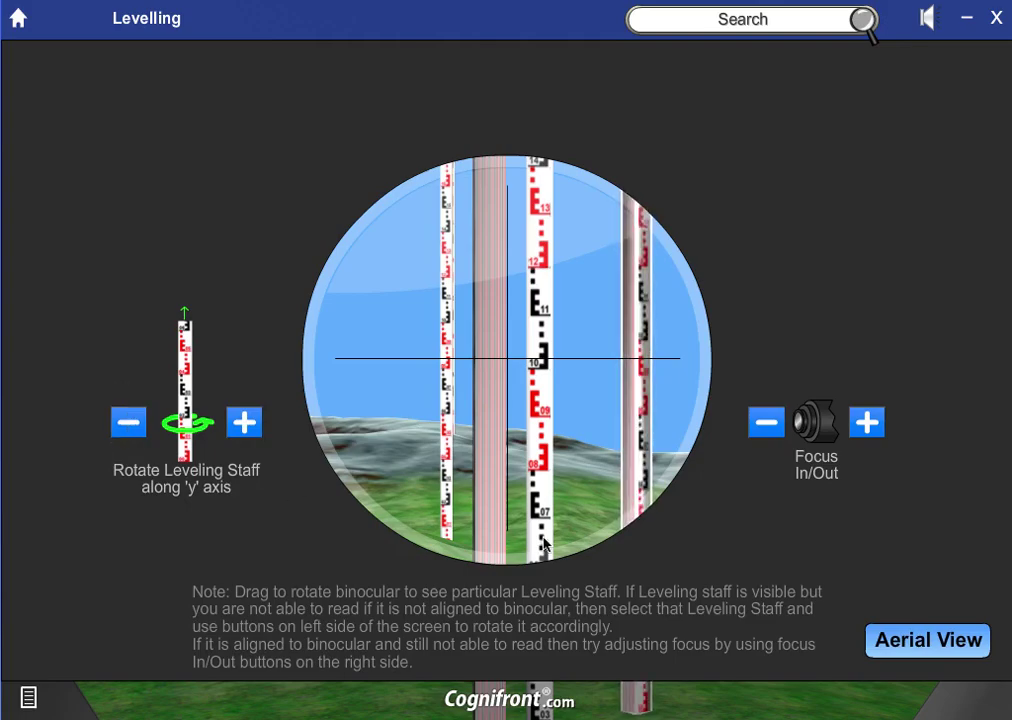
Step: In aerial view, add a new leveling staff and place it beside the tripod
{"action": "left_click", "coordinate": [922, 648]}
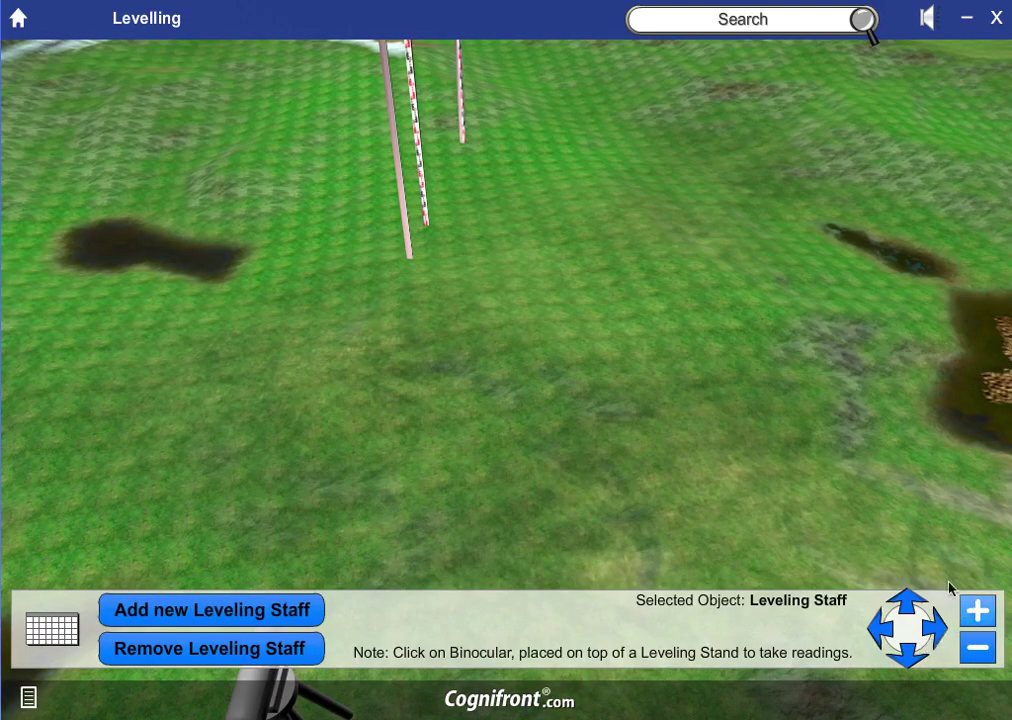
{"action": "mouse_move", "coordinate": [592, 282]}
{"action": "left_mouse_down"}
{"action": "mouse_move", "coordinate": [585, 314]}
{"action": "mouse_move", "coordinate": [594, 257]}
{"action": "mouse_move", "coordinate": [590, 265]}
{"action": "left_mouse_up"}
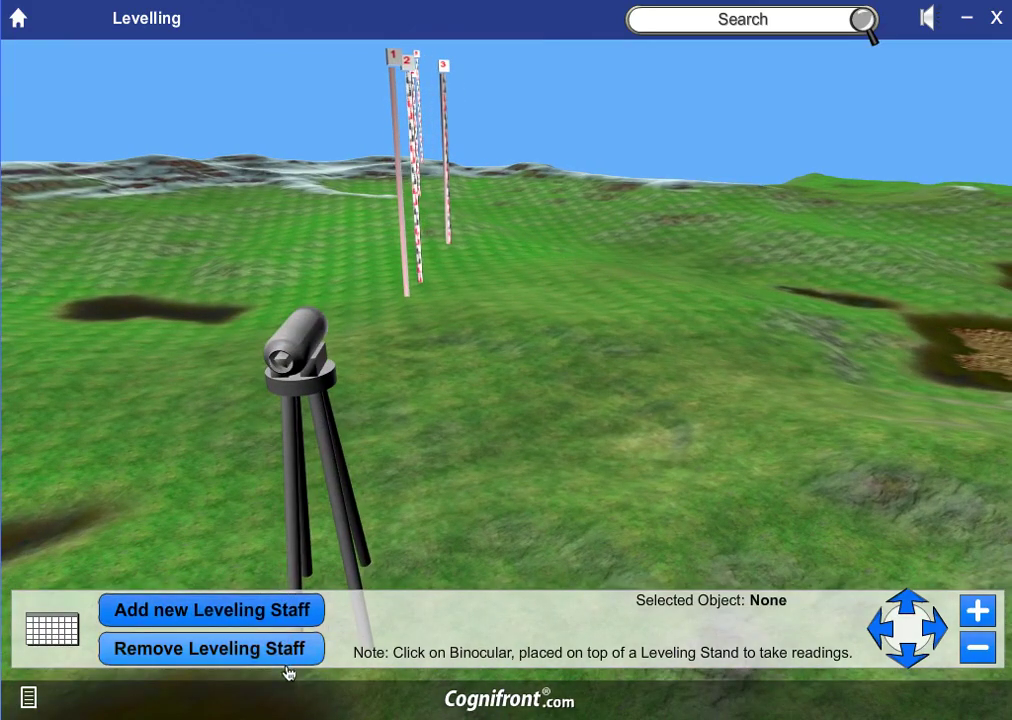
{"action": "left_click", "coordinate": [305, 611]}
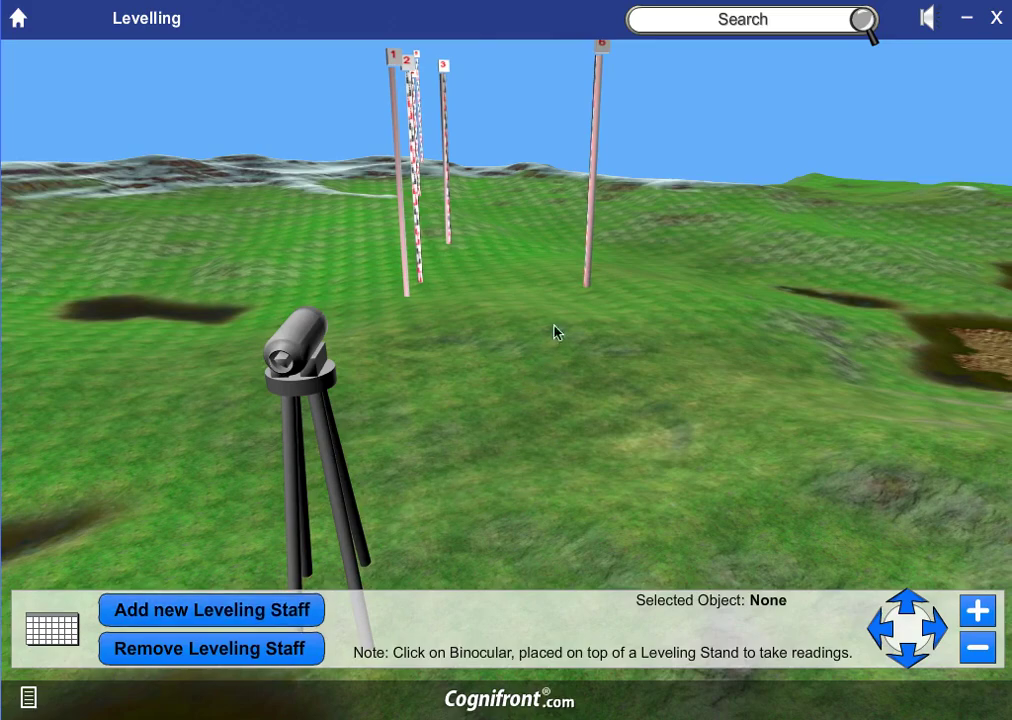
{"action": "left_click", "coordinate": [588, 260]}
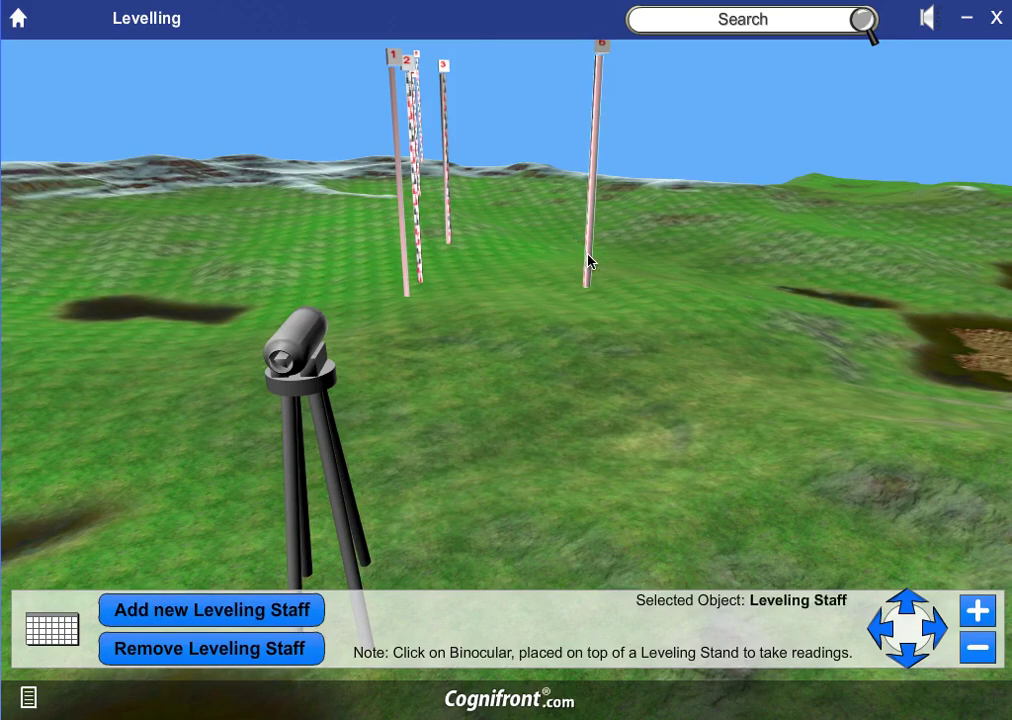
{"action": "left_click", "coordinate": [370, 390]}
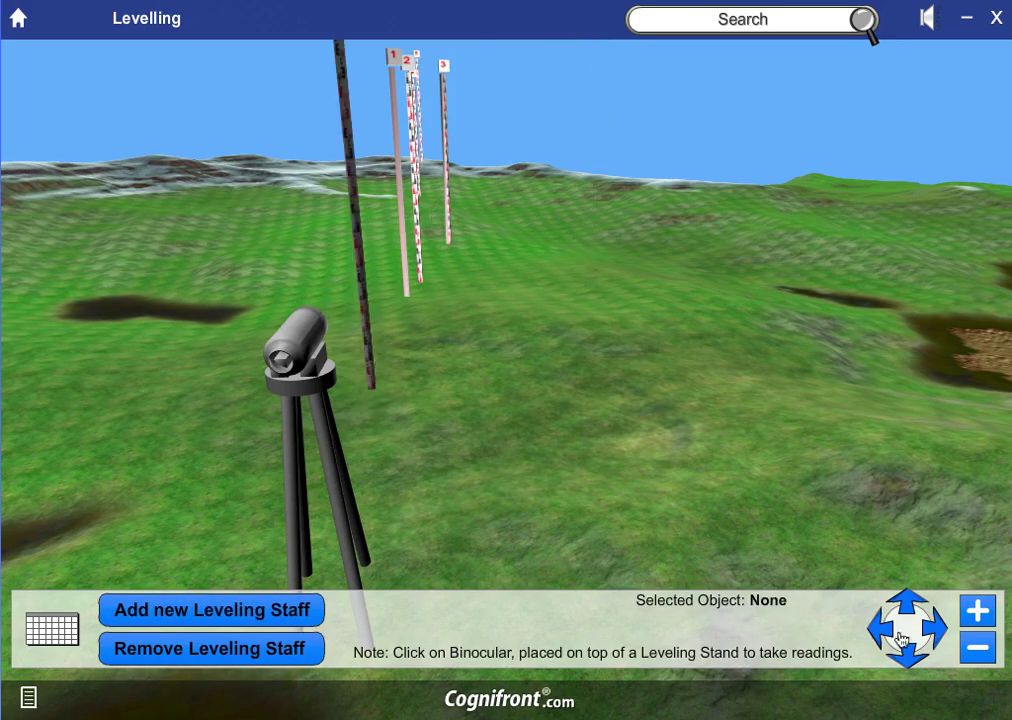
Step: Check the new staff through the binocular, then exit to the main menu
{"action": "left_click", "coordinate": [295, 343]}
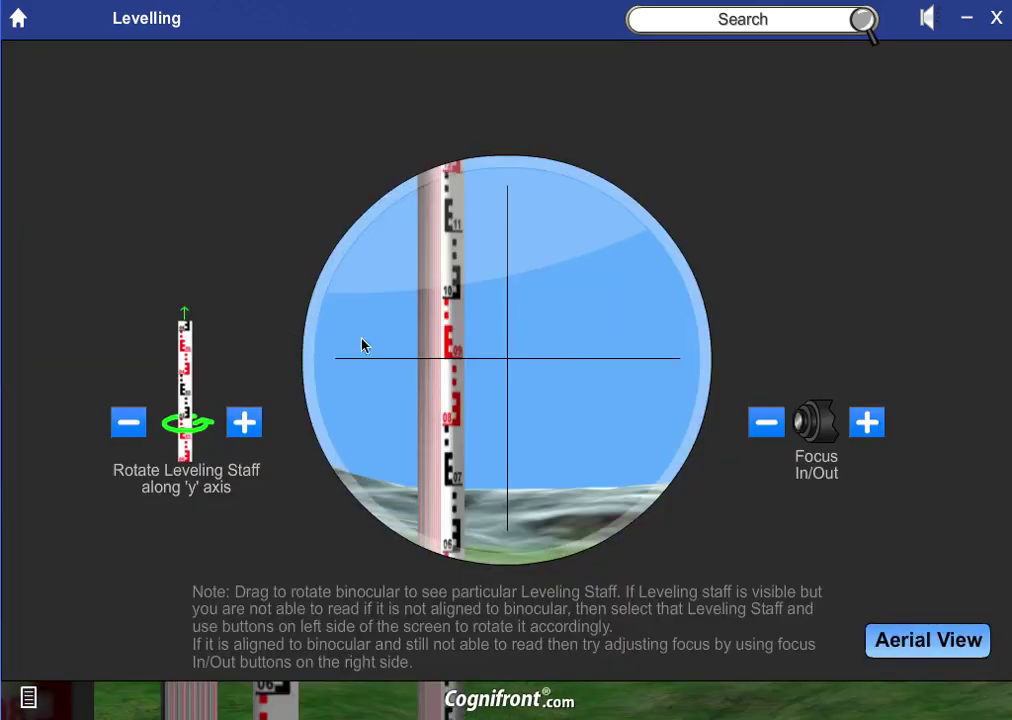
{"action": "left_click", "coordinate": [22, 30]}
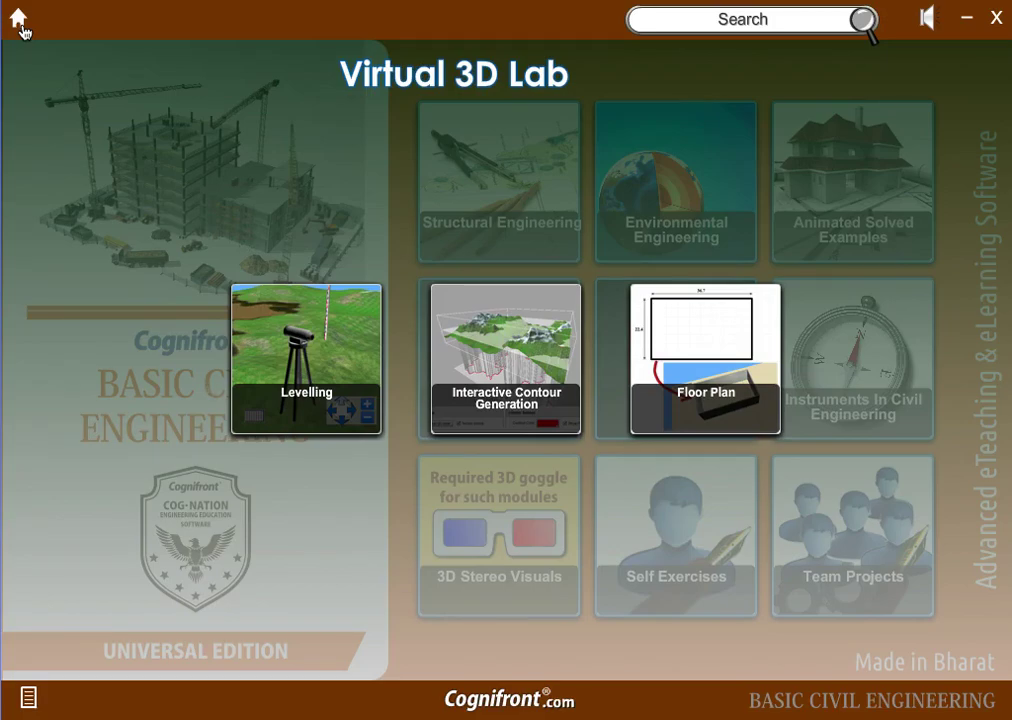
{"action": "left_click", "coordinate": [22, 30]}
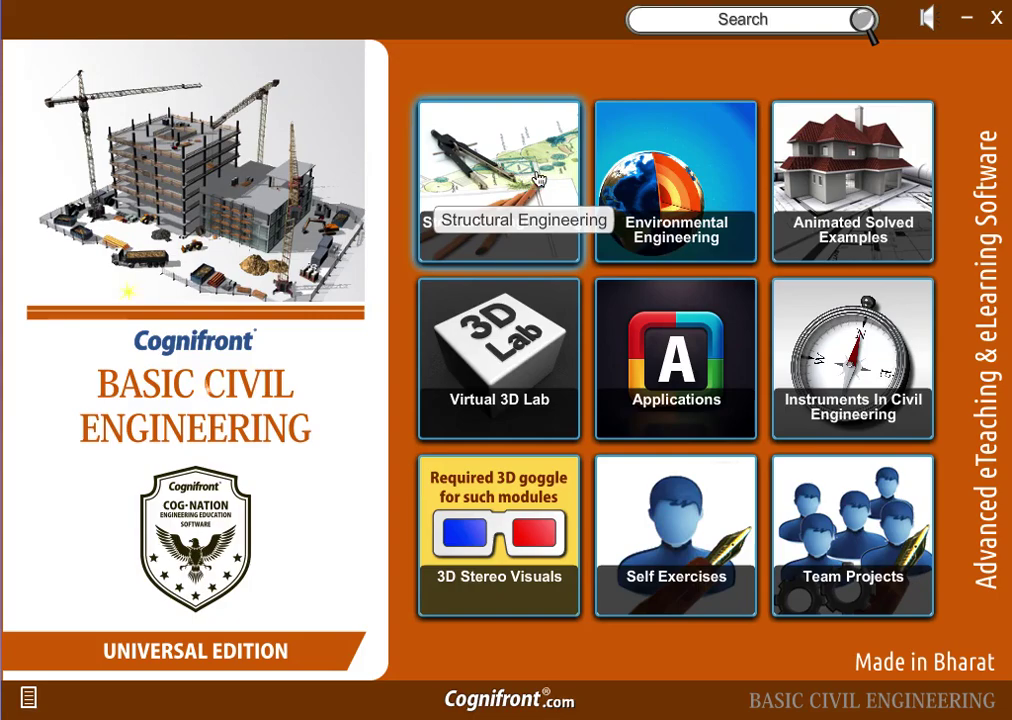
Step: Open Structural Engineering, play 'Role of Civil Engineer In The Construction Of Dams', and pause it
{"action": "left_click", "coordinate": [467, 168]}
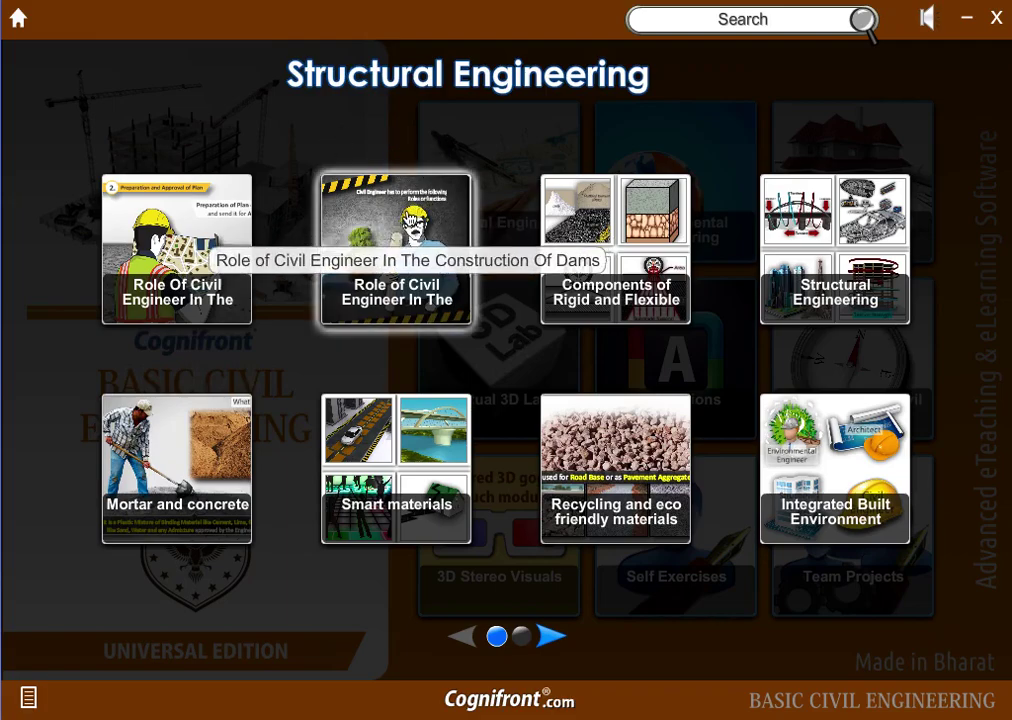
{"action": "left_click", "coordinate": [396, 245]}
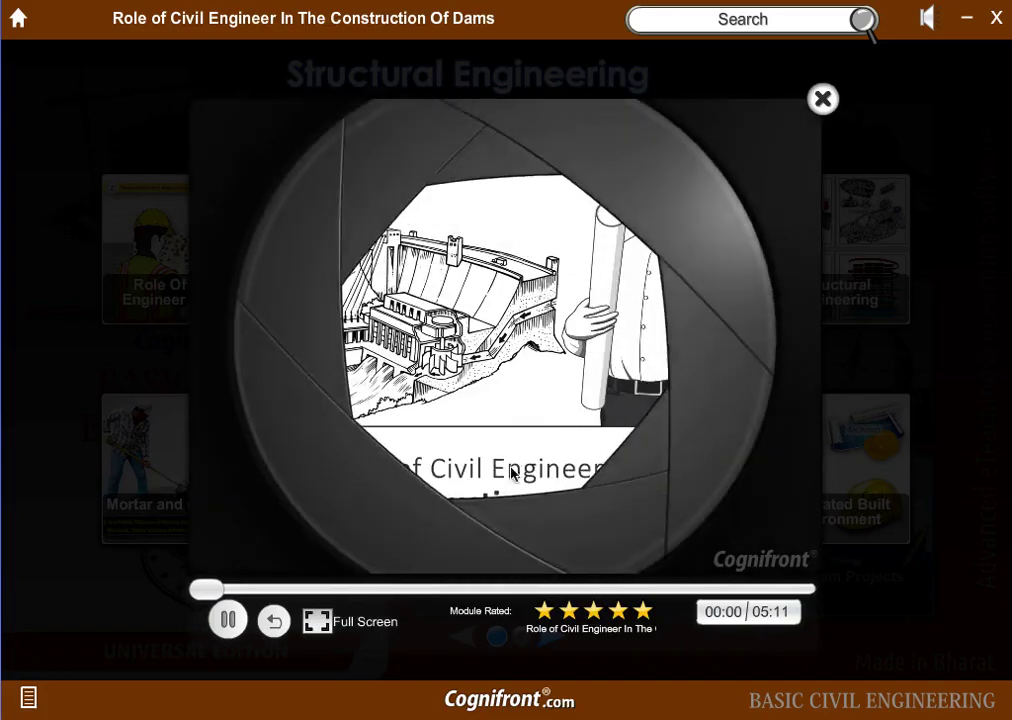
{"action": "left_click", "coordinate": [230, 621]}
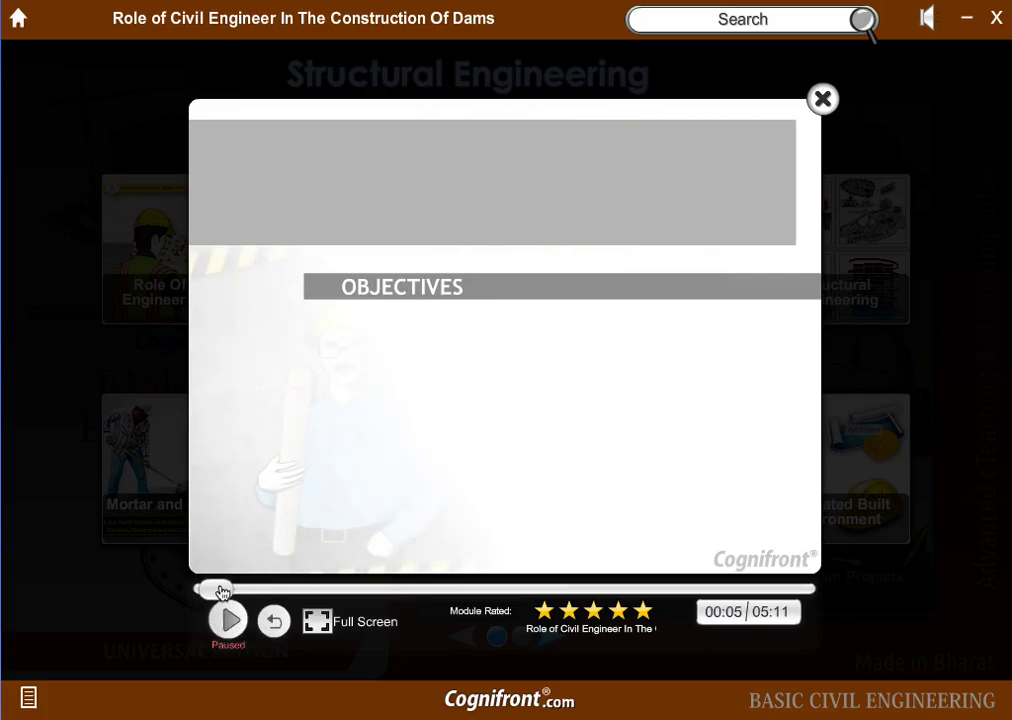
Step: Skip the dams video to the Survey slide, restart and pause it, then close it
{"action": "left_click", "coordinate": [232, 590]}
{"action": "left_click_drag", "start_coordinate": [232, 592], "coordinate": [515, 605]}
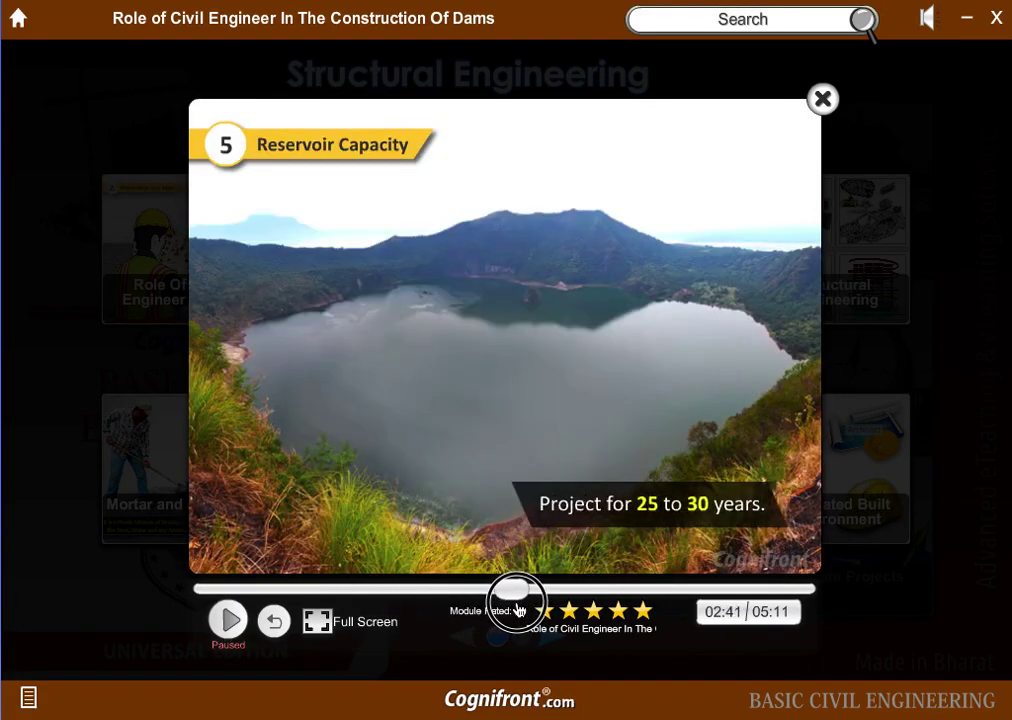
{"action": "left_click", "coordinate": [228, 621]}
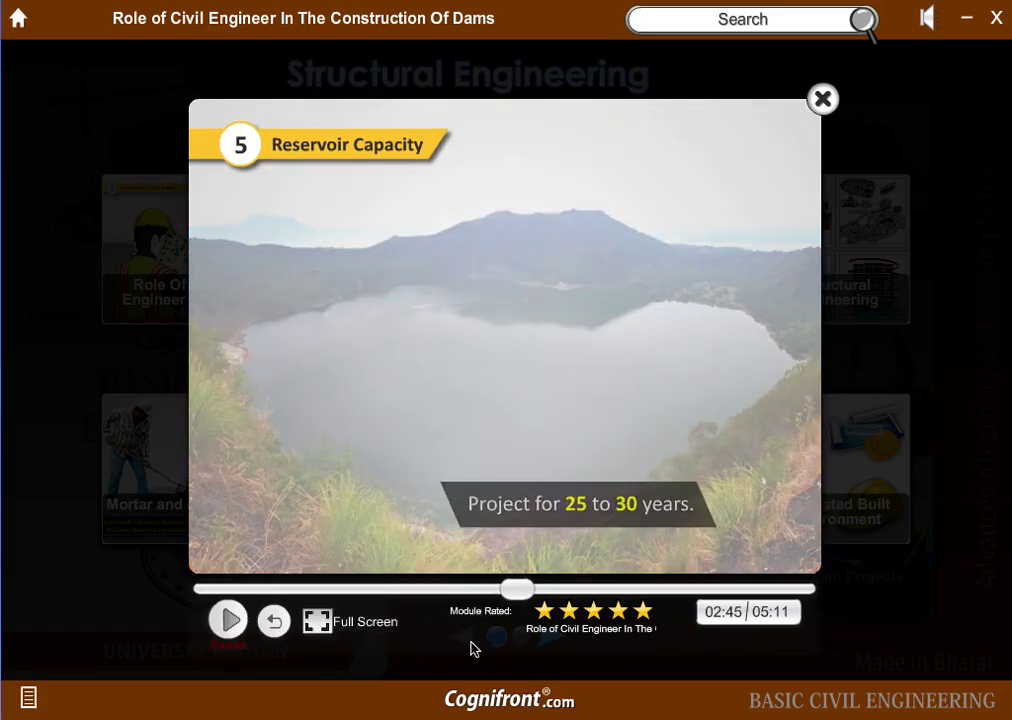
{"action": "left_click", "coordinate": [275, 622]}
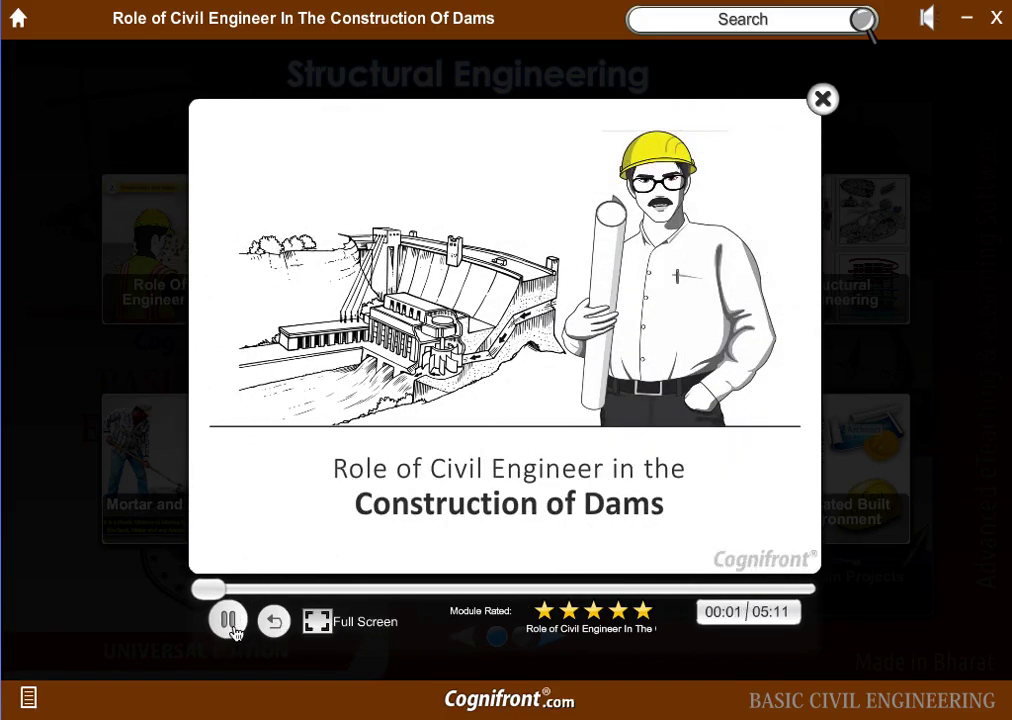
{"action": "left_click", "coordinate": [229, 621]}
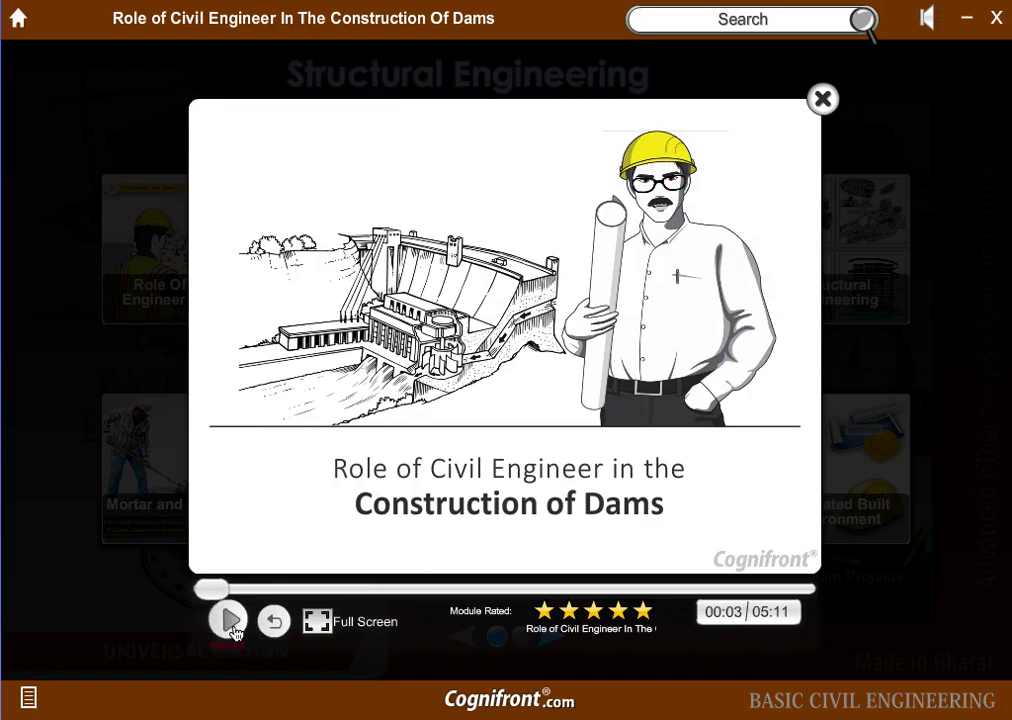
{"action": "left_click", "coordinate": [821, 98]}
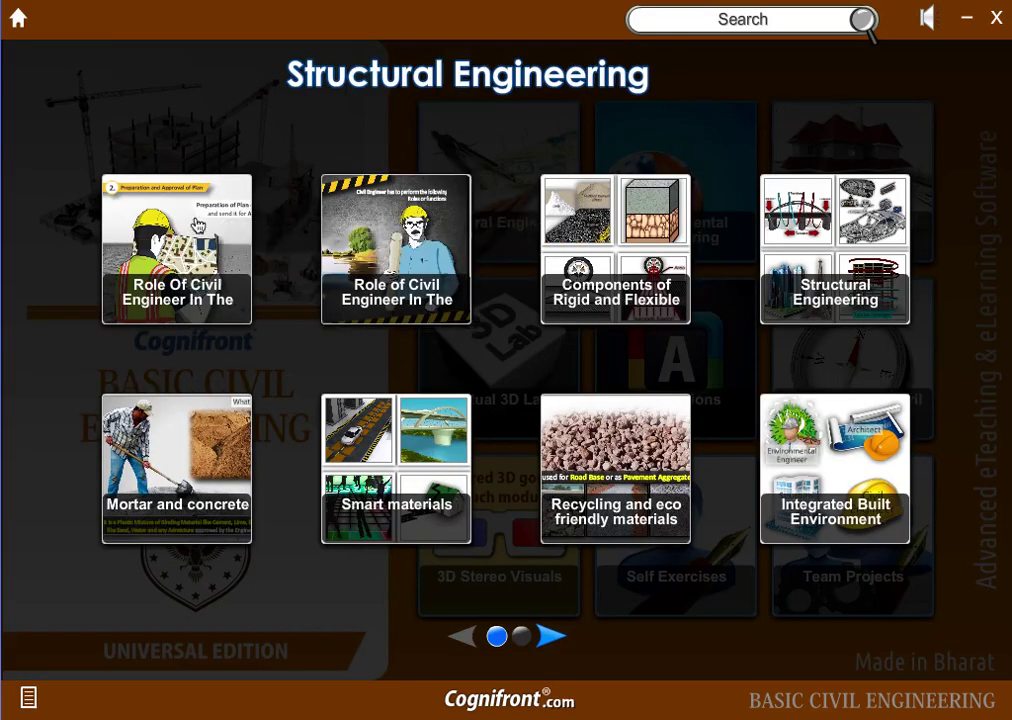
Step: Go back home, open Environmental Engineering, and show page 2 (Need of conserving natural resources to Air Pollution)
{"action": "left_click", "coordinate": [18, 18]}
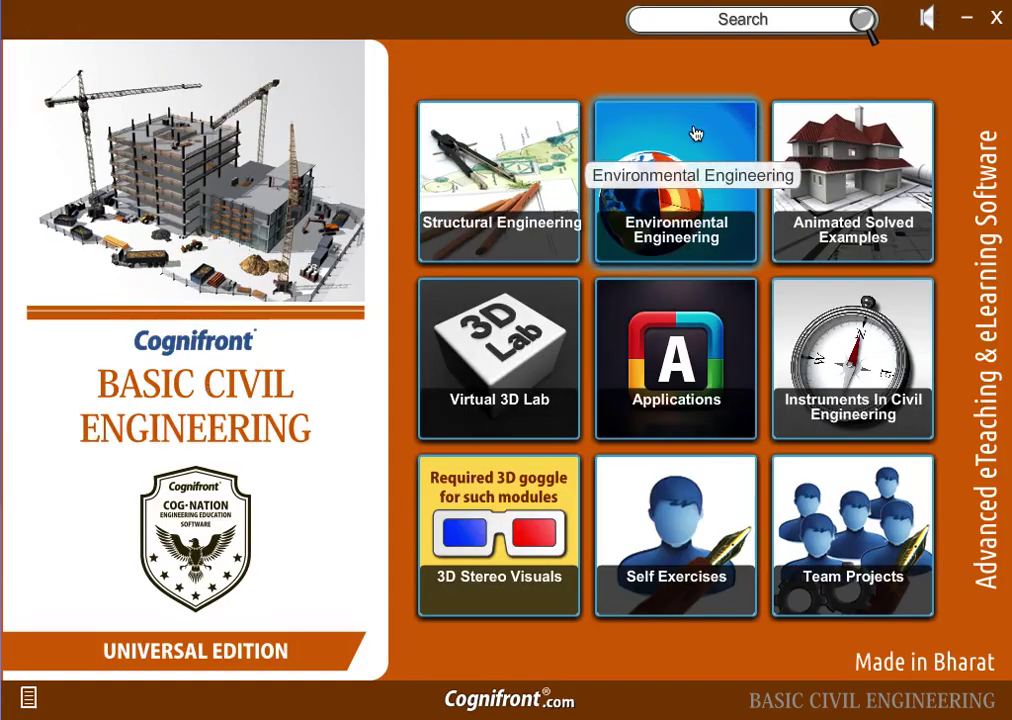
{"action": "left_click", "coordinate": [696, 134]}
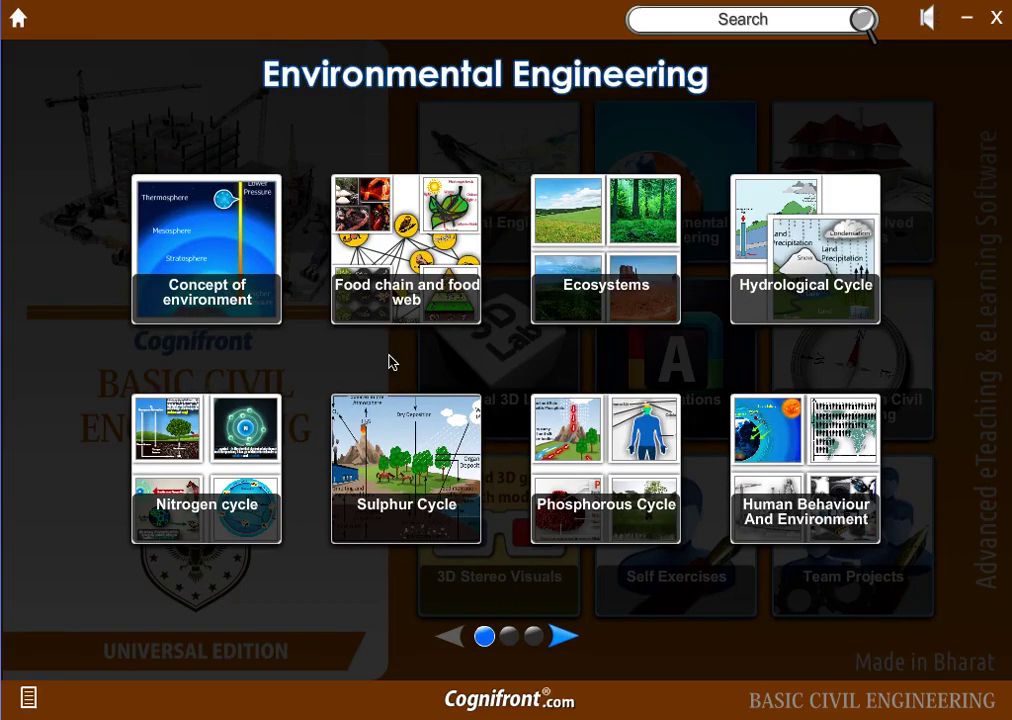
{"action": "left_click", "coordinate": [560, 637]}
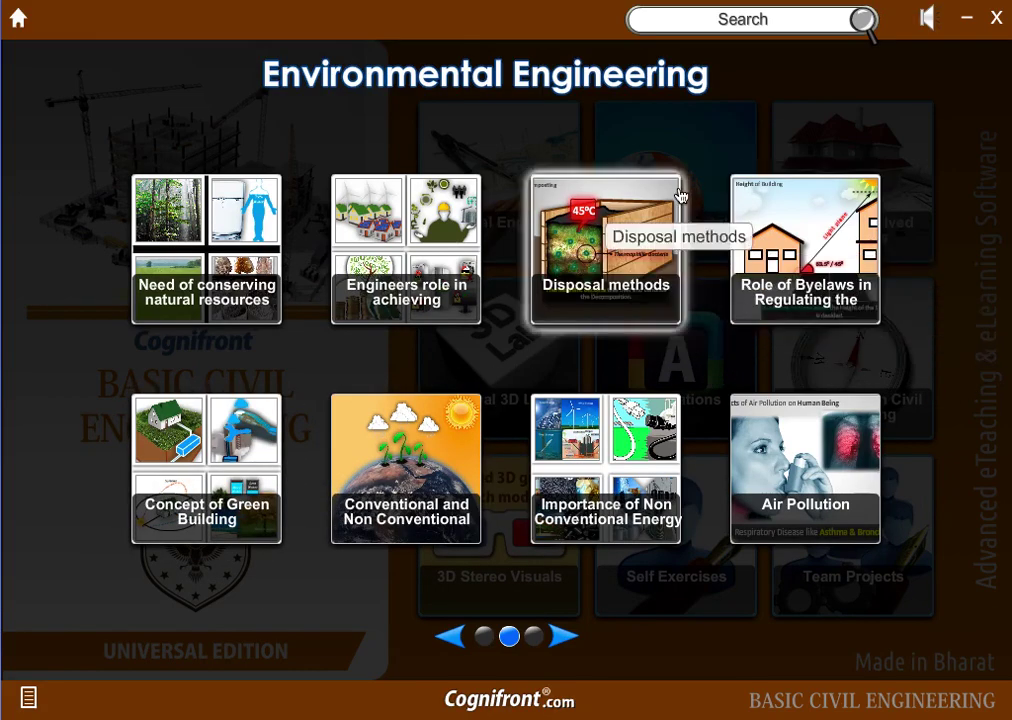
Step: Play the Importance of Non Conventional Energy sources video, skip near its end, rate it five stars, then close it
{"action": "left_click", "coordinate": [636, 440]}
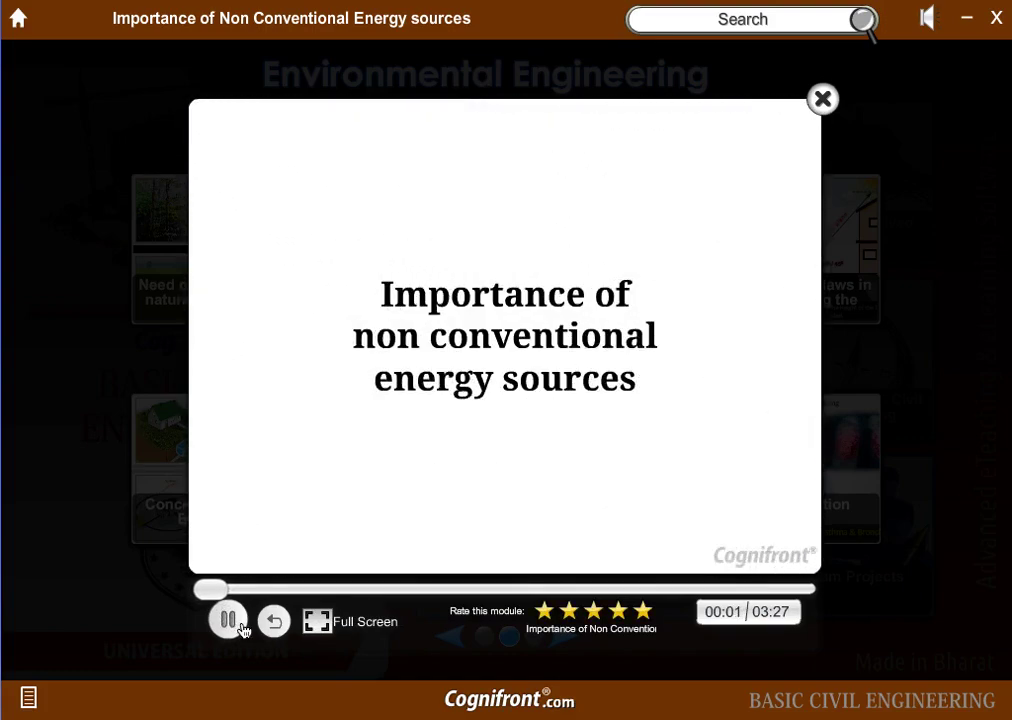
{"action": "left_click", "coordinate": [233, 622]}
{"action": "left_click", "coordinate": [213, 593]}
{"action": "left_click_drag", "start_coordinate": [213, 593], "coordinate": [725, 598]}
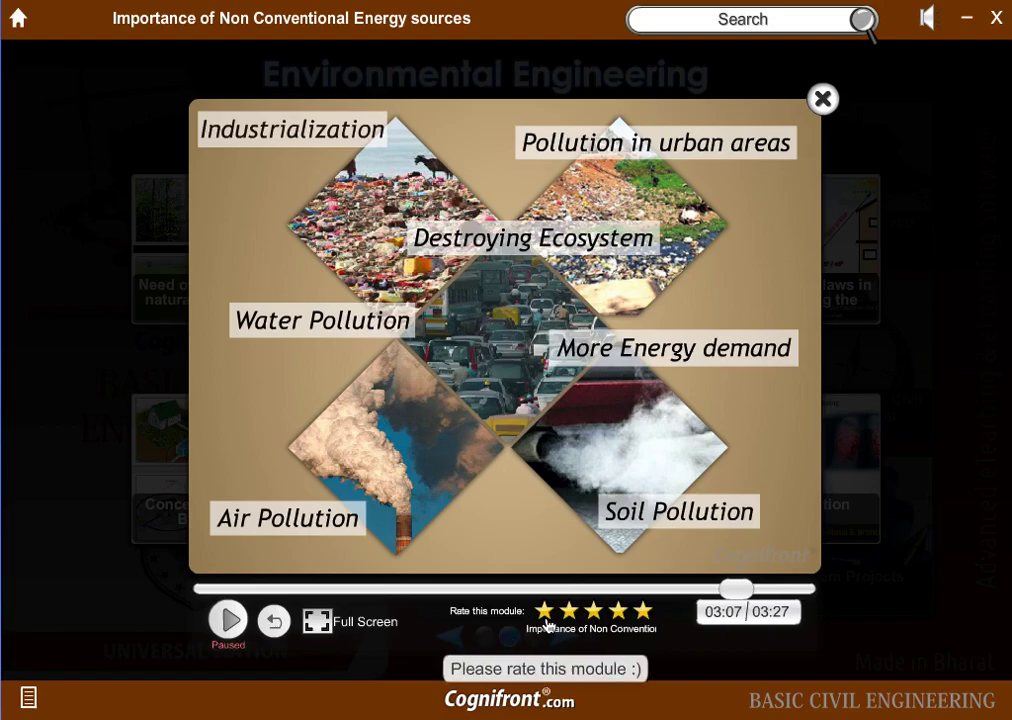
{"action": "left_click", "coordinate": [645, 612]}
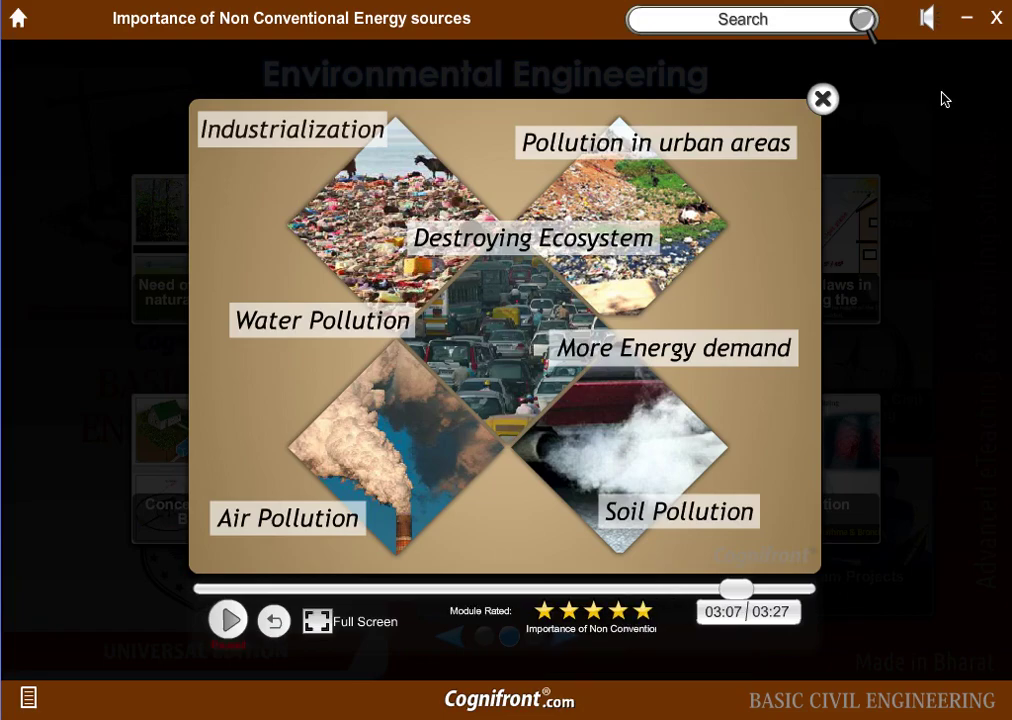
{"action": "left_click", "coordinate": [826, 100]}
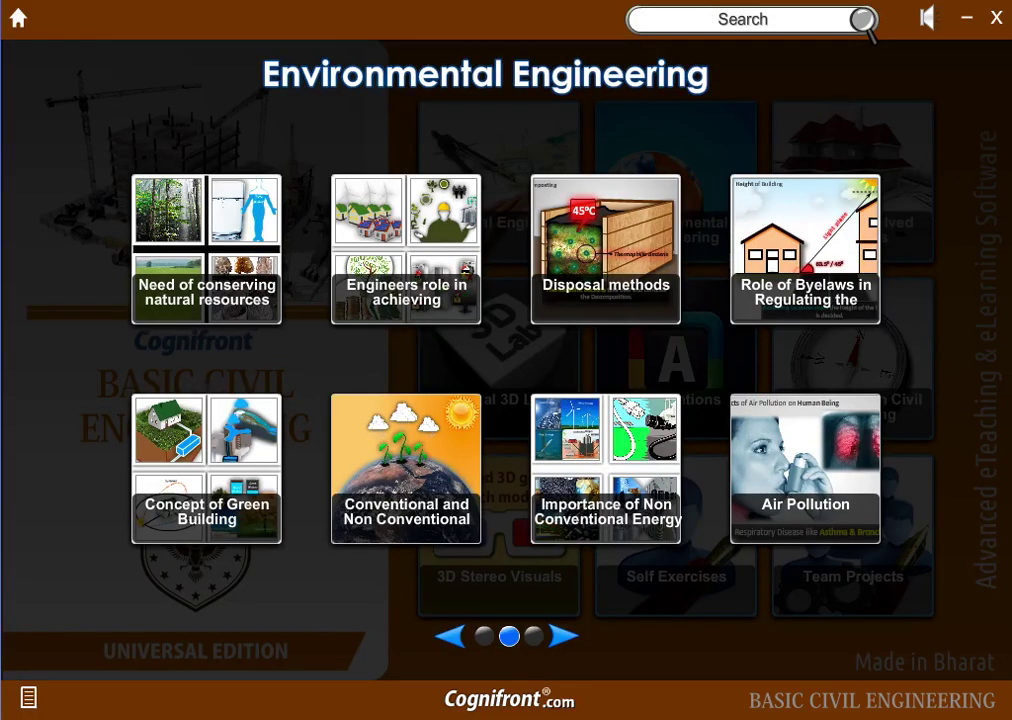
Step: Show the last page of environmental topics, then go home and open Animated Solved Examples
{"action": "left_click", "coordinate": [566, 638]}
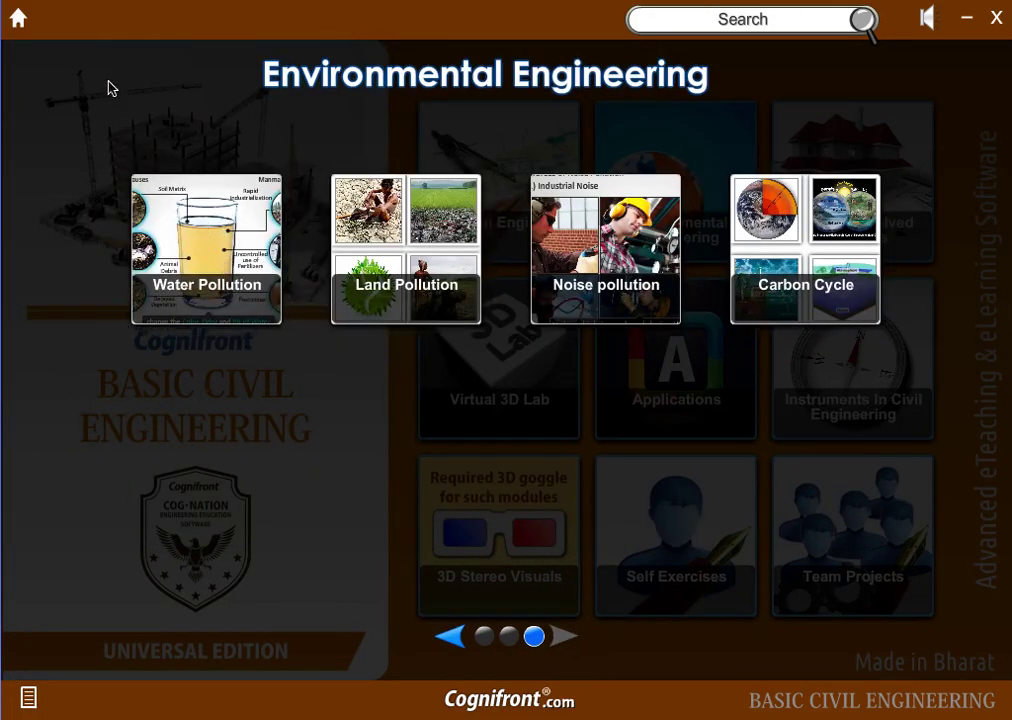
{"action": "left_click", "coordinate": [20, 20]}
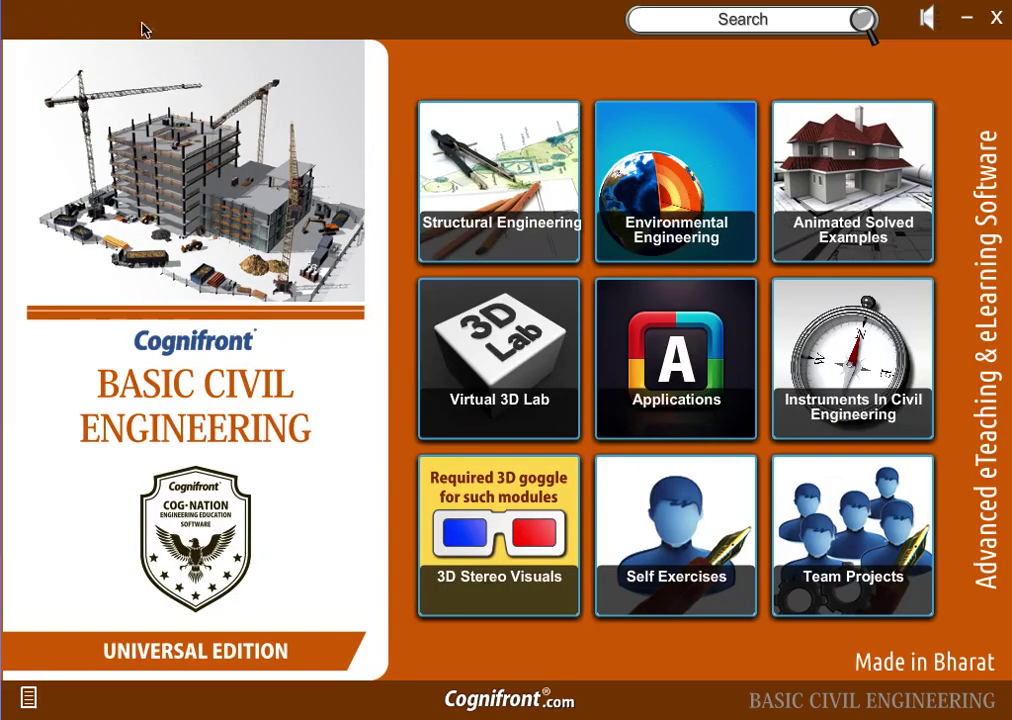
{"action": "left_click", "coordinate": [884, 156]}
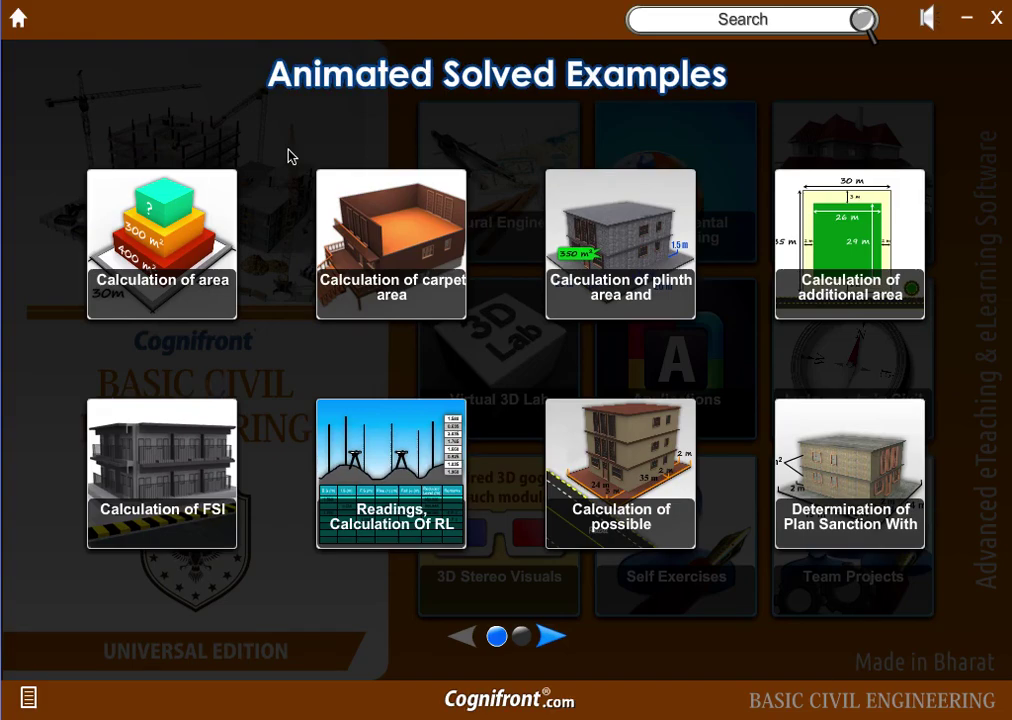
Step: Play the Calculation of area example, pause it, and close it
{"action": "left_click", "coordinate": [225, 222]}
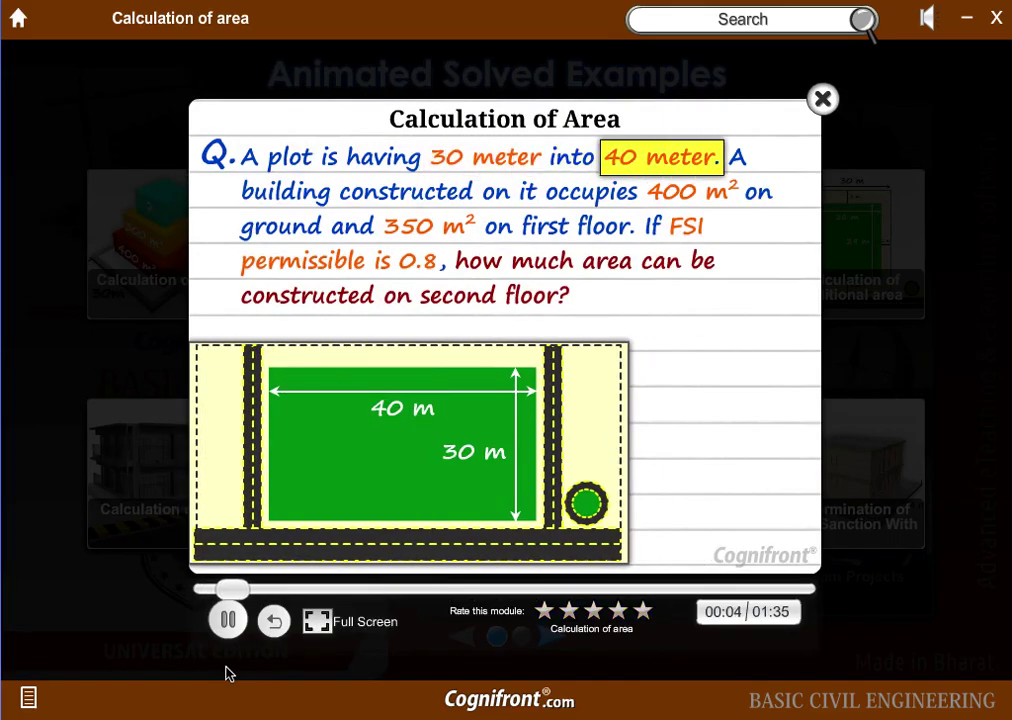
{"action": "left_click", "coordinate": [228, 620]}
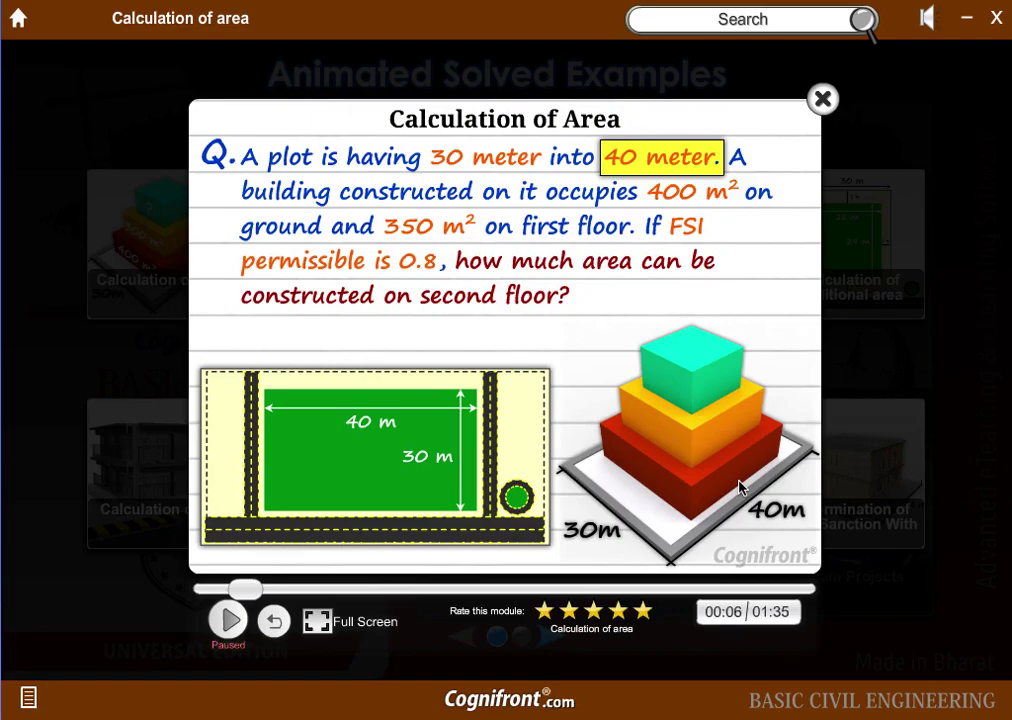
{"action": "left_click", "coordinate": [838, 104]}
Step: Page to the second set of solved examples and back, then return to the main menu
{"action": "left_click", "coordinate": [551, 640]}
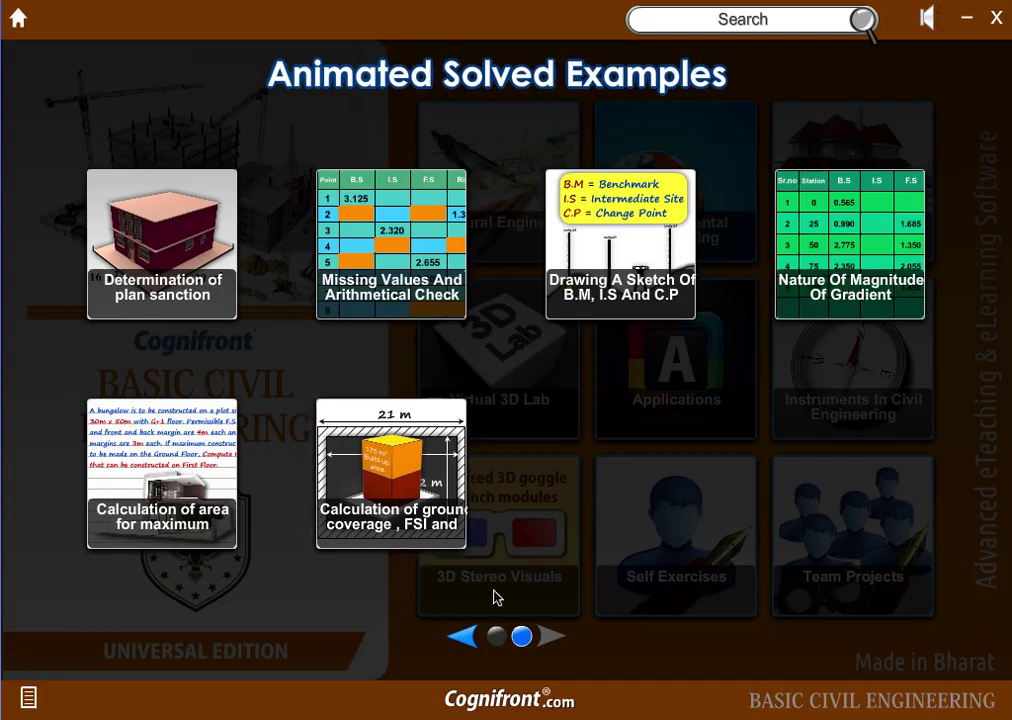
{"action": "left_click", "coordinate": [460, 637]}
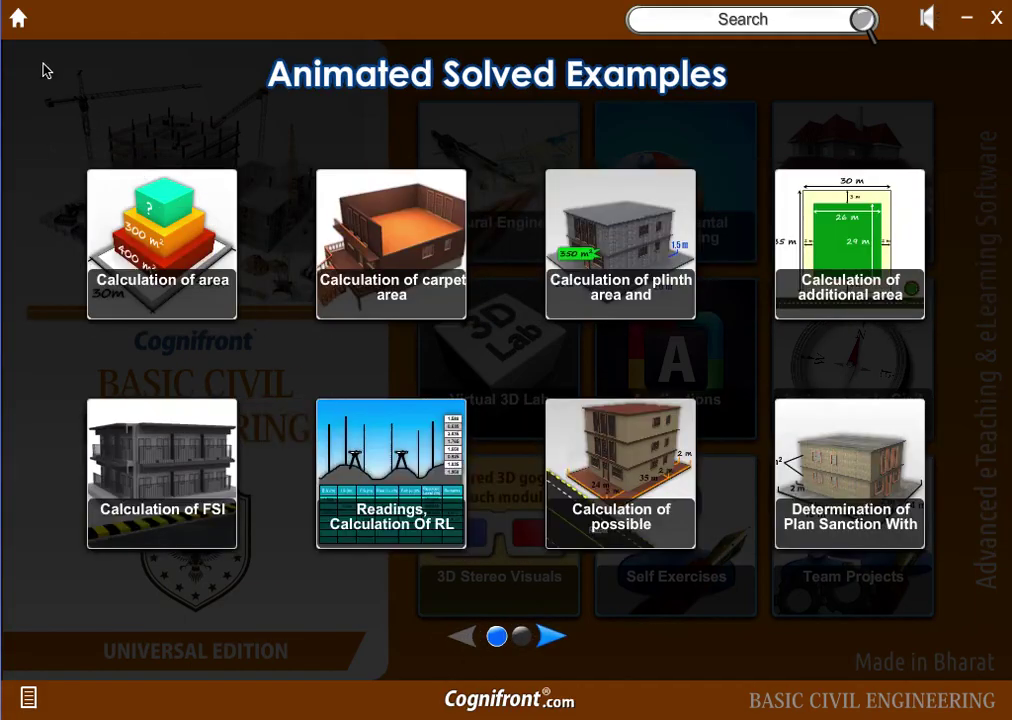
{"action": "left_click", "coordinate": [18, 20]}
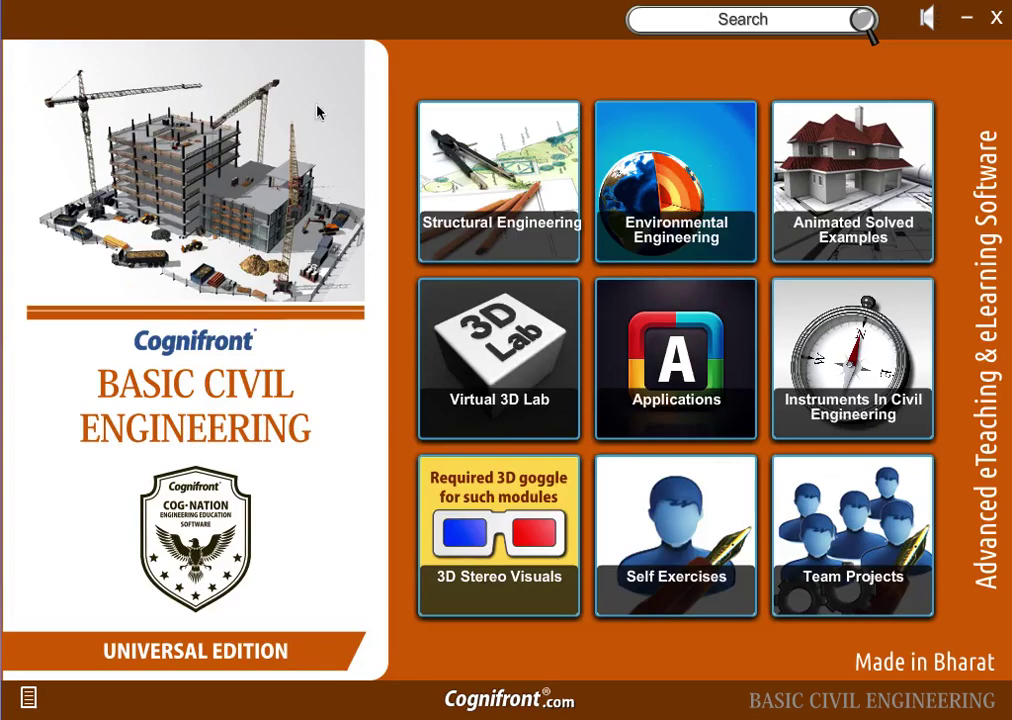
Step: In Applications, play the 7 wonders of World video, skip ahead to the Taj Mahal slide, then close it
{"action": "left_click", "coordinate": [698, 345]}
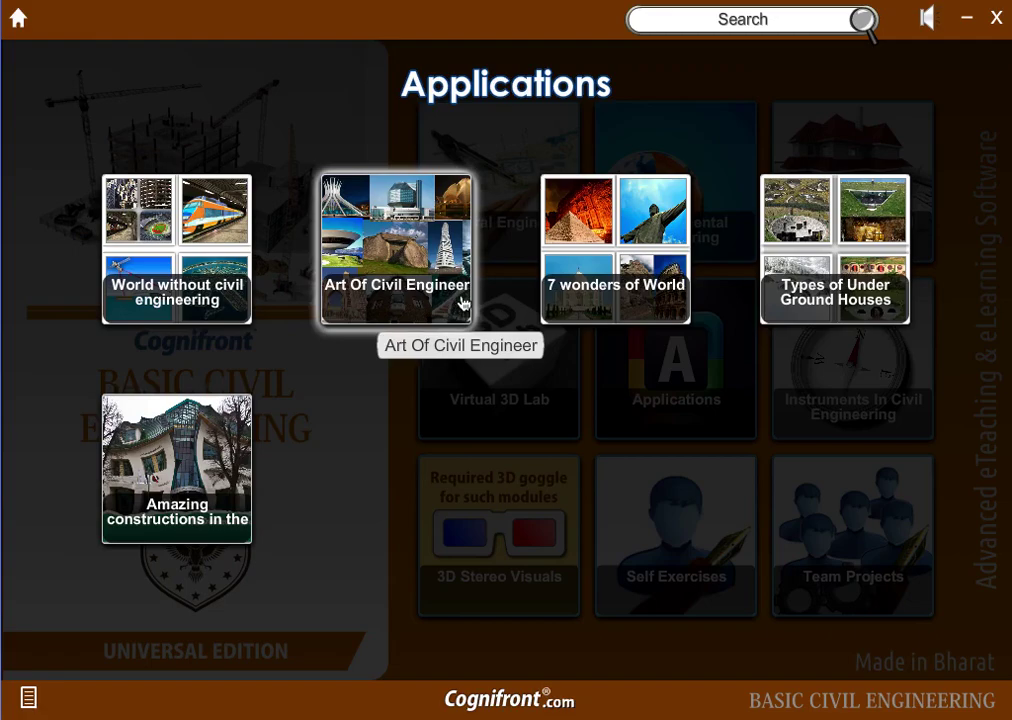
{"action": "left_click", "coordinate": [617, 309]}
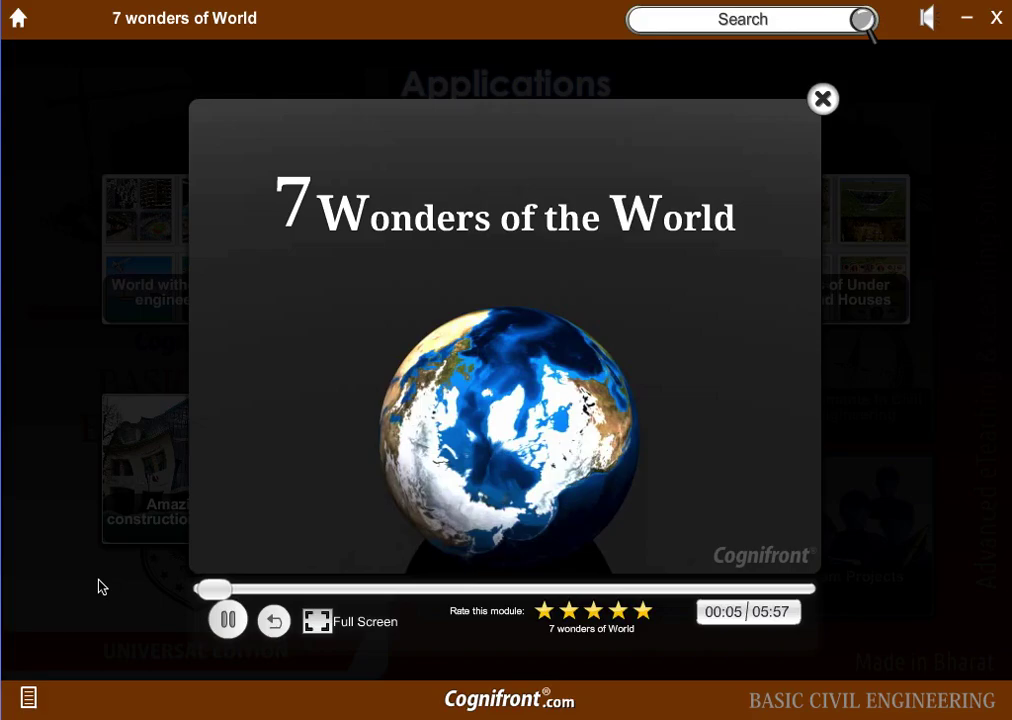
{"action": "left_click", "coordinate": [228, 620]}
{"action": "left_click_drag", "start_coordinate": [212, 595], "coordinate": [563, 589]}
{"action": "left_click", "coordinate": [228, 620]}
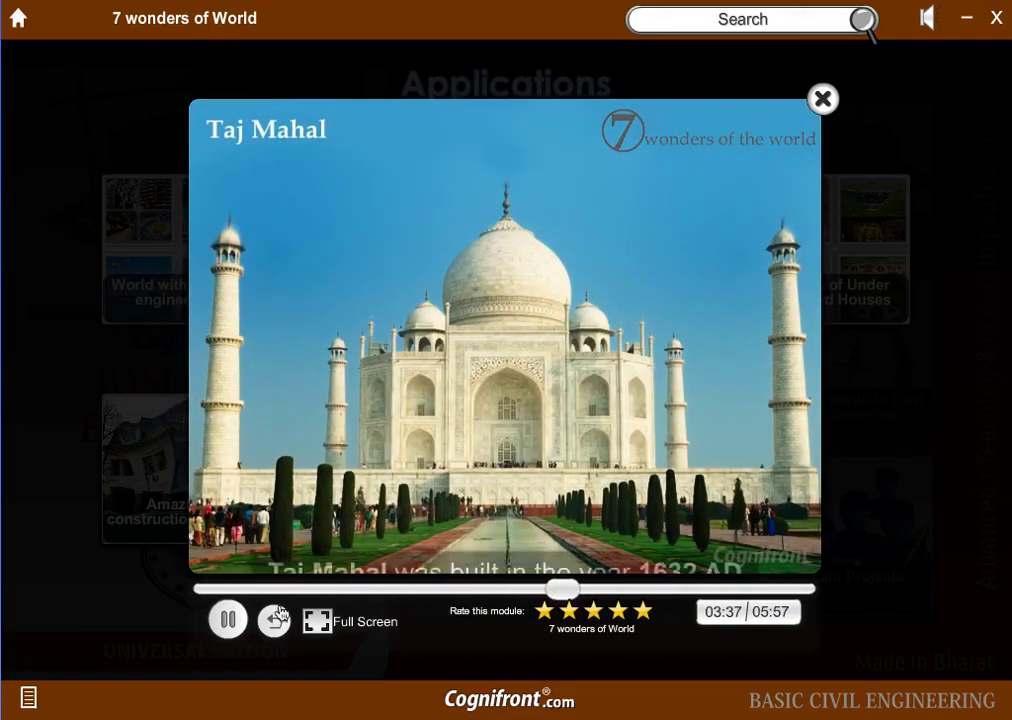
{"action": "left_click", "coordinate": [228, 620]}
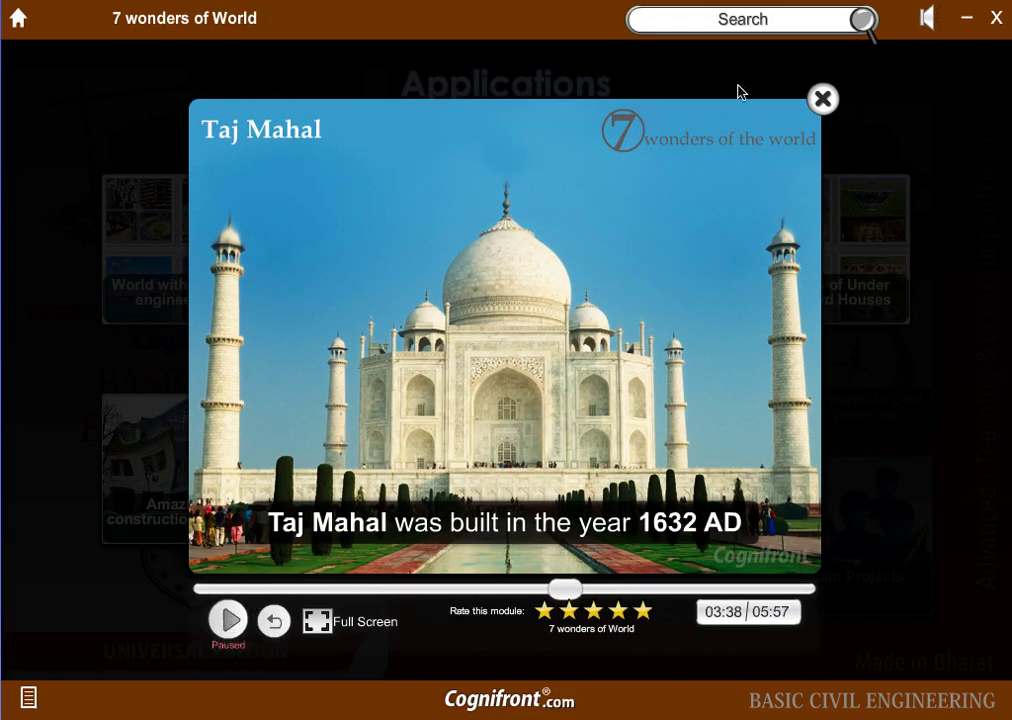
{"action": "left_click", "coordinate": [822, 99]}
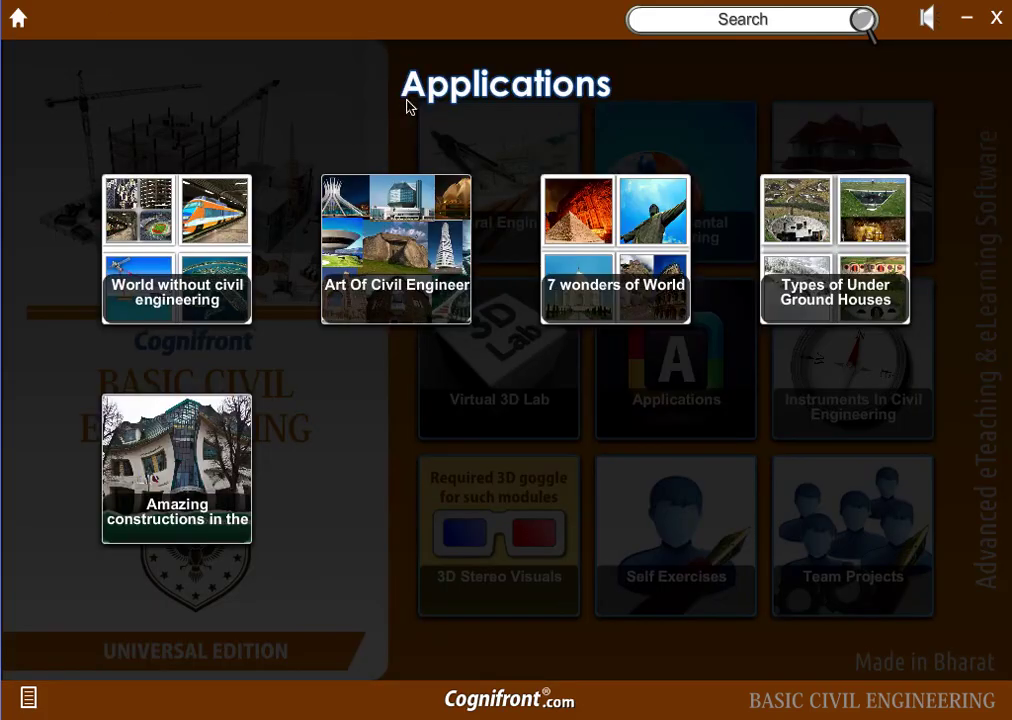
Step: Go back home and open Instruments In Civil Engineering, showing its eight instruments
{"action": "left_click", "coordinate": [19, 28]}
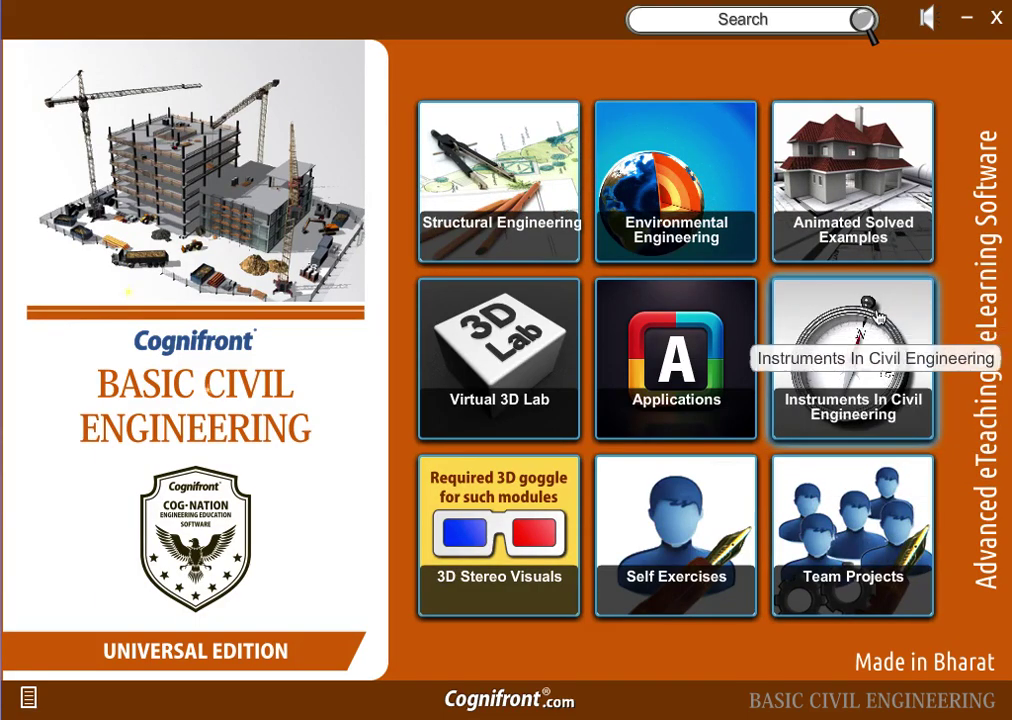
{"action": "left_click", "coordinate": [909, 303]}
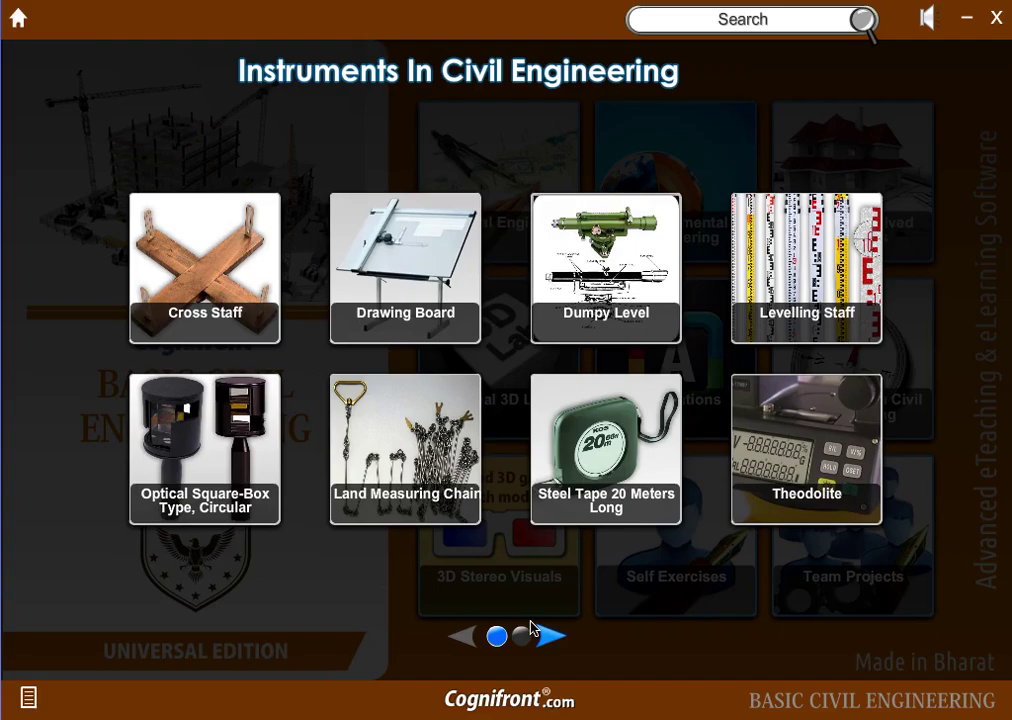
Step: Open the Theodolite page with its labelled diagram, uses and applications
{"action": "left_click", "coordinate": [810, 488]}
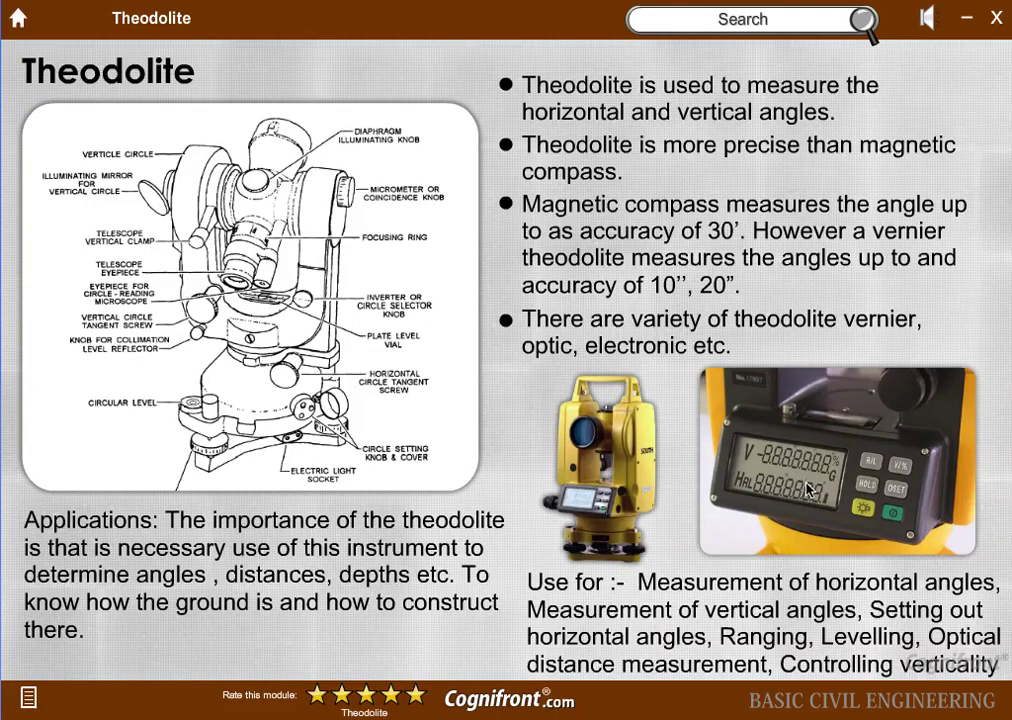